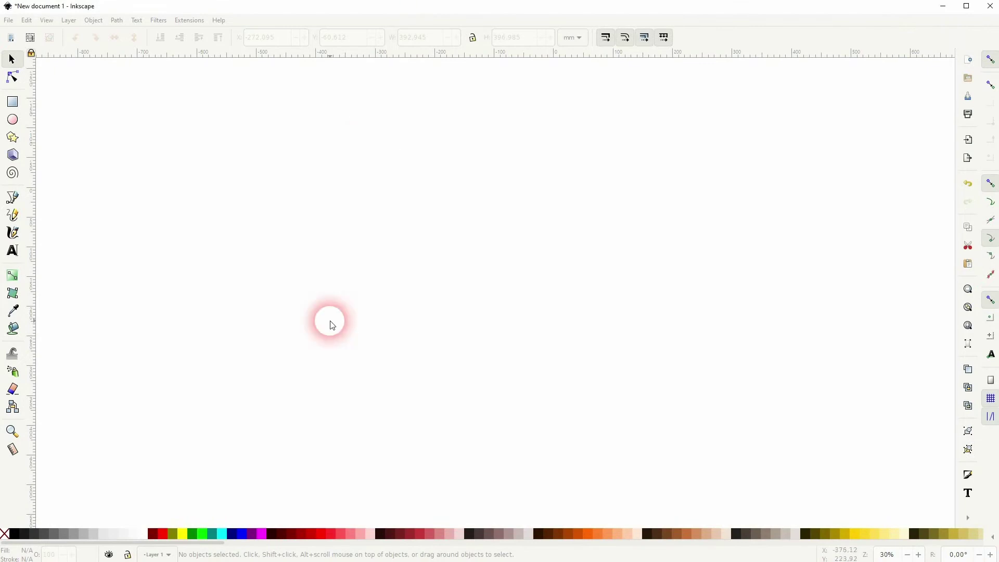
# - Draw a circle and give it no fill and a black outline
pyautogui.click(12, 119)
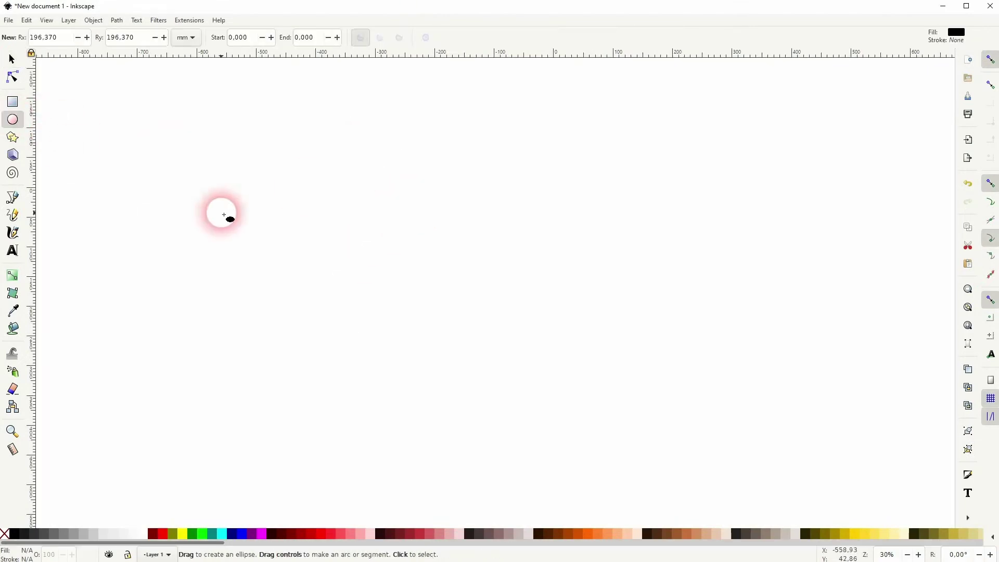
pyautogui.moveTo(232, 207); pyautogui.dragTo(380, 370)
pyautogui.click(12, 59)
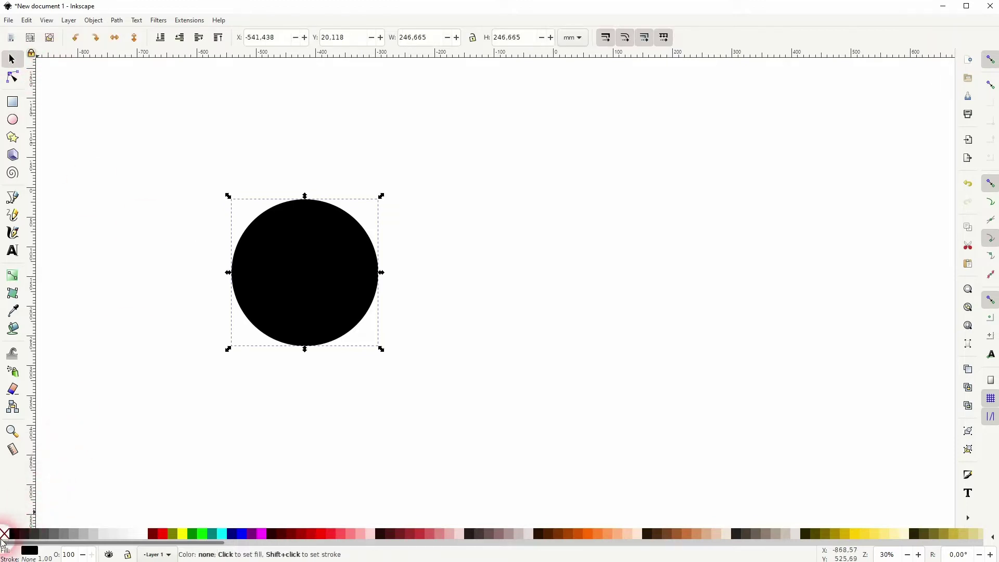
pyautogui.click(3, 535)
pyautogui.keyDown('shift'); pyautogui.click(16, 535); pyautogui.keyUp('shift')
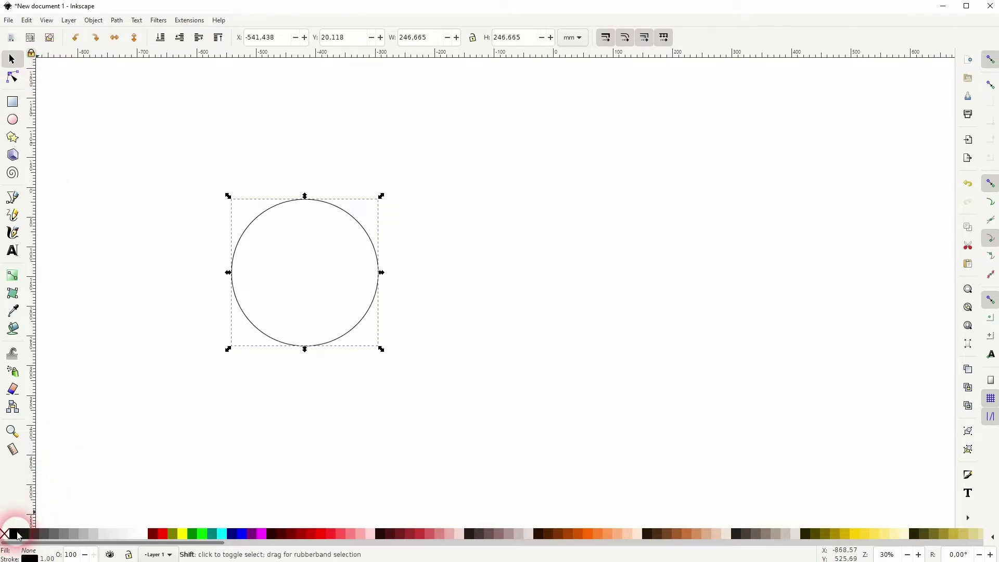
# - In Fill and Stroke, set the ring's stroke width to 20 mm
pyautogui.click(96, 20)
pyautogui.click(112, 33)
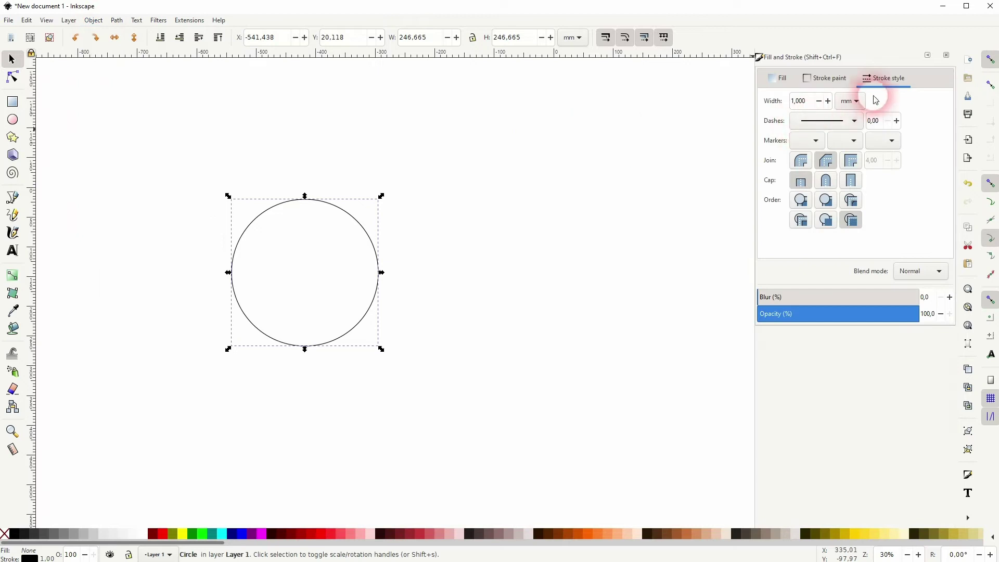
pyautogui.click(852, 100)
pyautogui.click(815, 108)
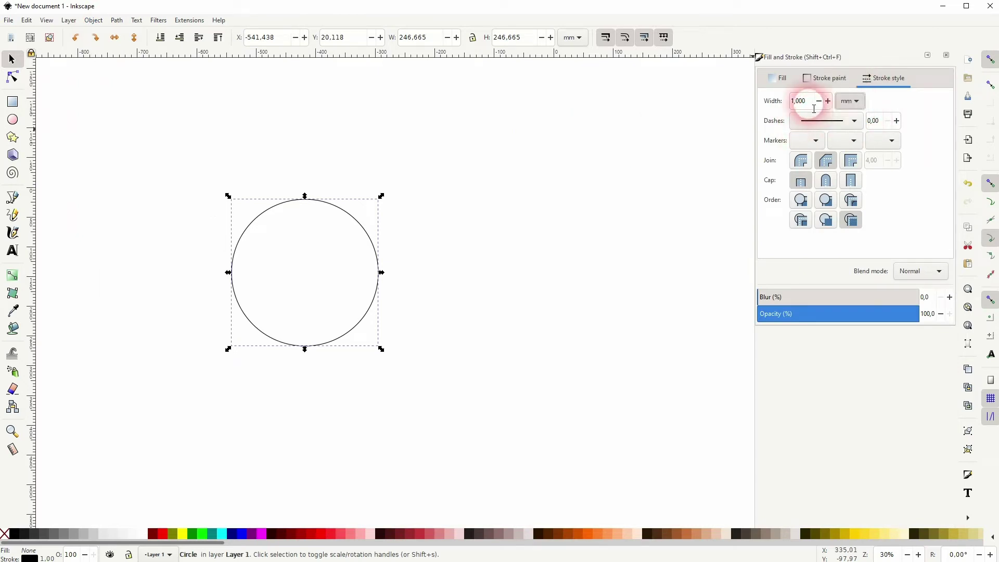
pyautogui.moveTo(814, 108); pyautogui.dragTo(779, 108)
pyautogui.write('20')
pyautogui.press('Return')
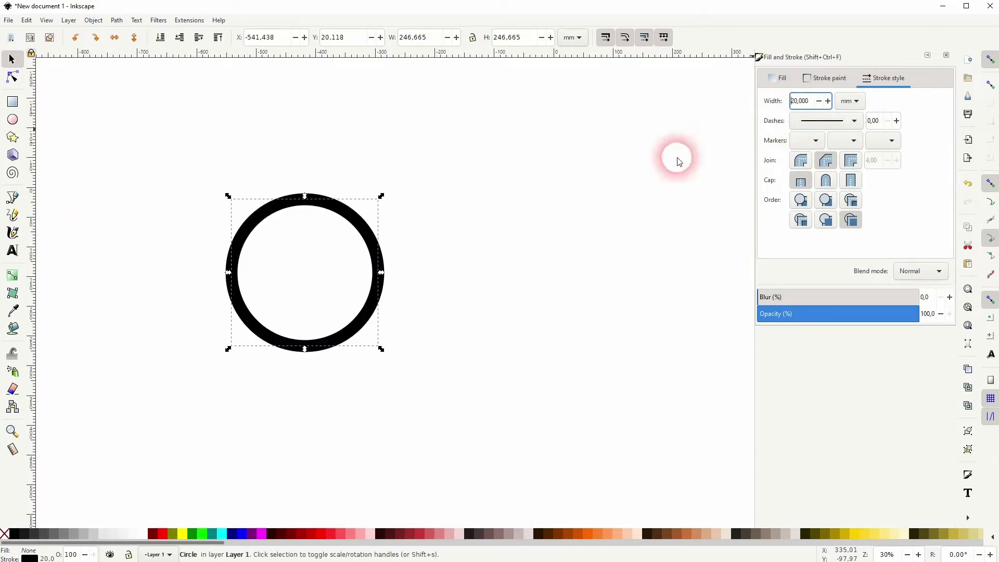
# - Increase the stroke width to 50 mm
pyautogui.moveTo(813, 100); pyautogui.dragTo(773, 110)
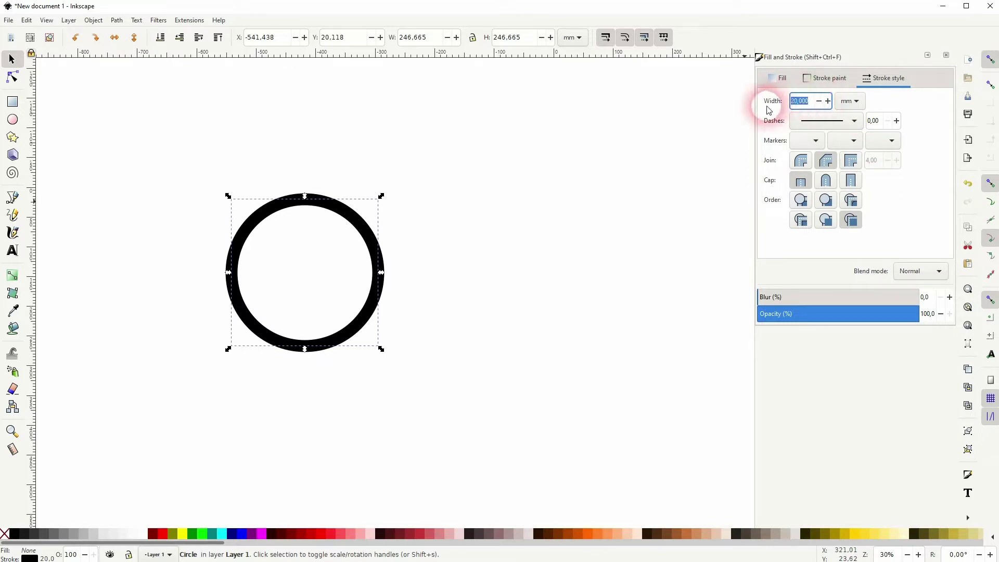
pyautogui.write('50')
pyautogui.press('Return')
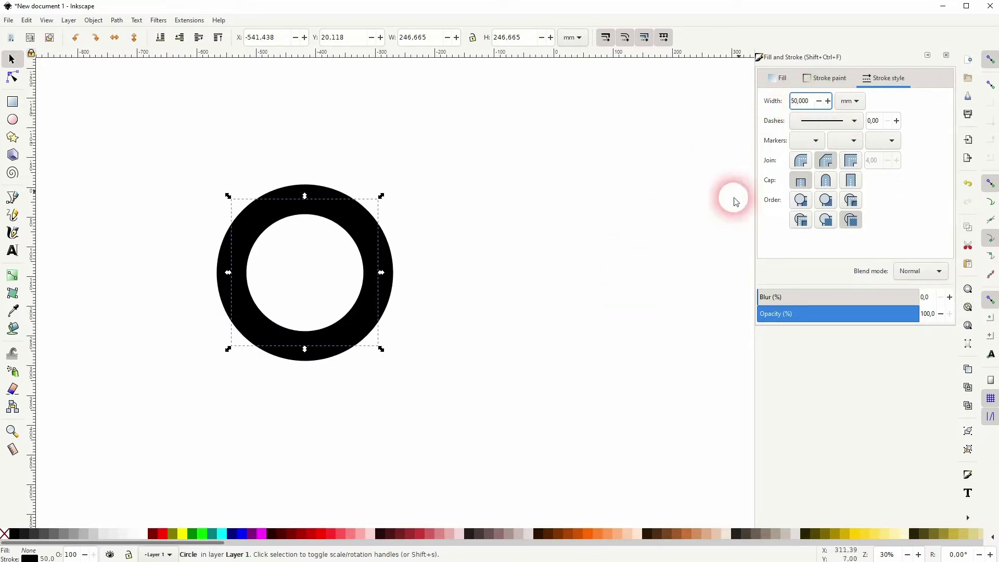
pyautogui.moveTo(817, 100); pyautogui.dragTo(752, 107)
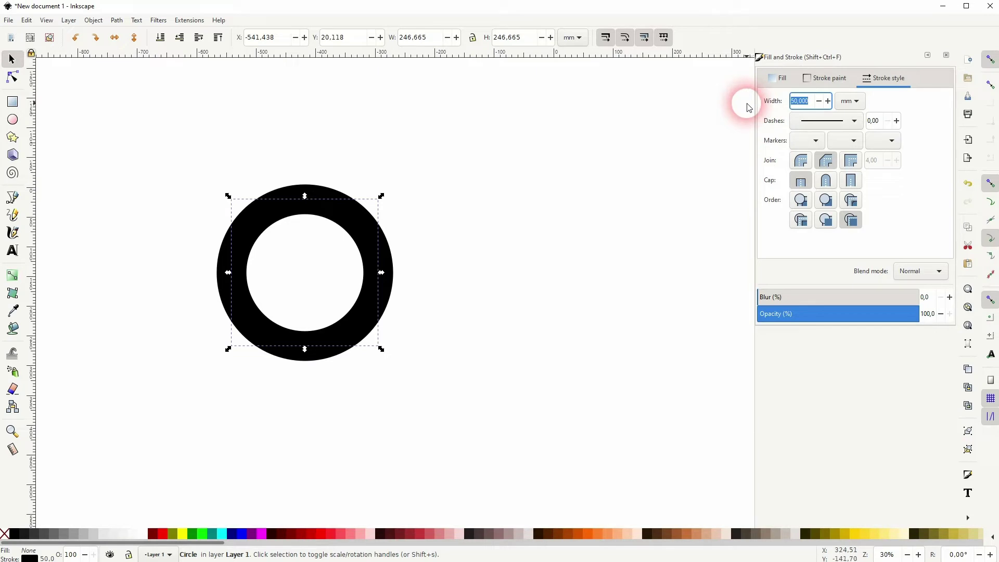
# - Apply a 30 mm stroke width to the ring
pyautogui.press('Return')
pyautogui.click(526, 313)
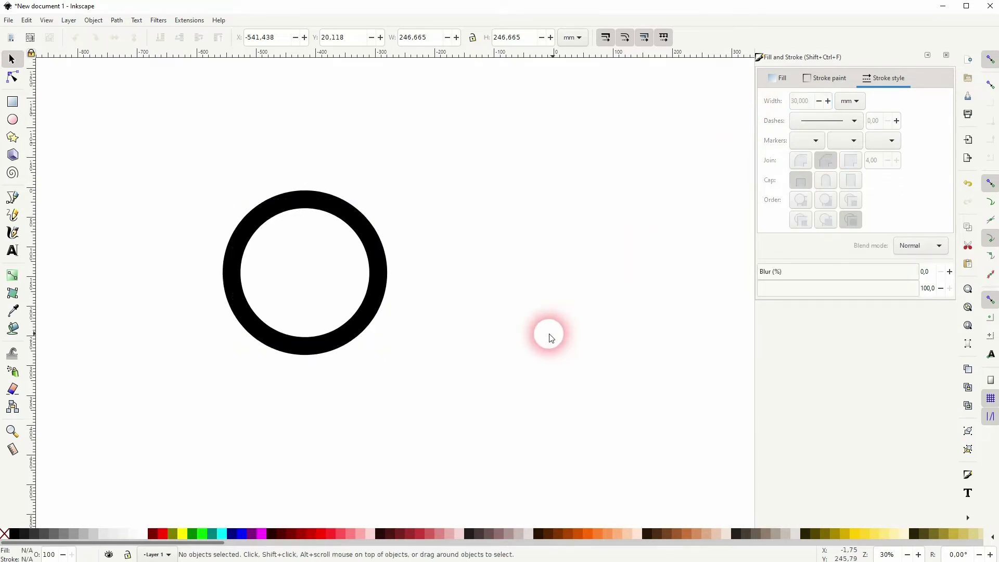
pyautogui.moveTo(190, 384); pyautogui.dragTo(431, 173)
# - Duplicate the ring into overlapping copies to the right and above
pyautogui.hotkey('ctrl', 'd')
pyautogui.moveTo(376, 252); pyautogui.dragTo(459, 255)
pyautogui.moveTo(451, 292)
pyautogui.mouseDown()
pyautogui.moveTo(418, 192)
pyautogui.moveTo(421, 208)
pyautogui.mouseUp()
# - Centre the two lower rings horizontally under the top ring with Align and Distribute
pyautogui.click(515, 261)
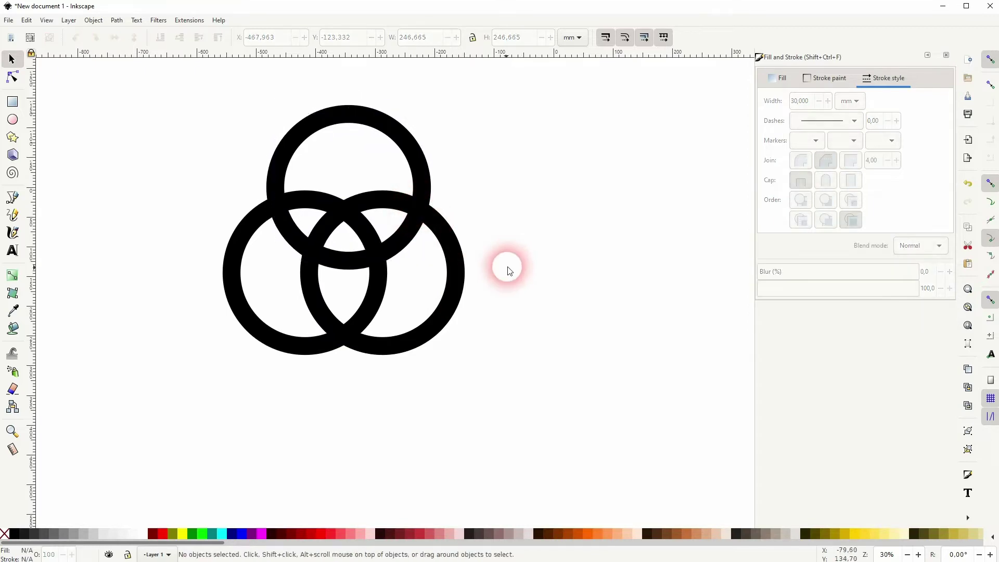
pyautogui.moveTo(175, 382); pyautogui.dragTo(496, 182)
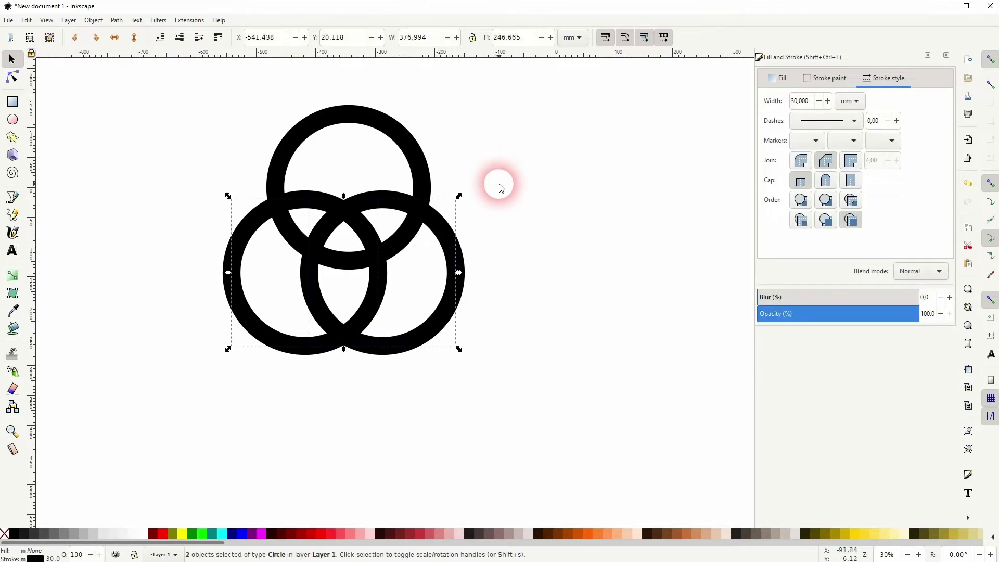
pyautogui.click(94, 19)
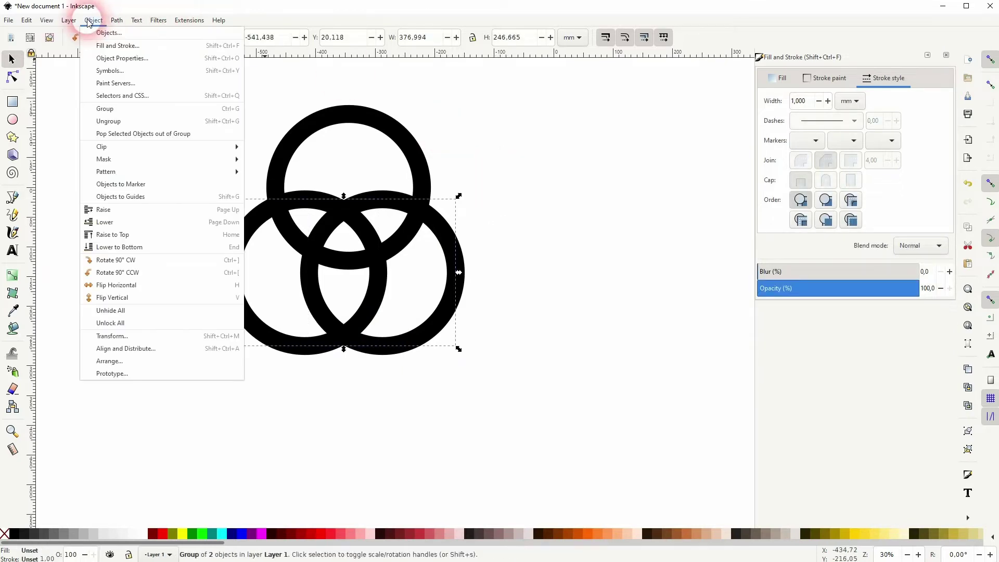
pyautogui.click(138, 348)
pyautogui.moveTo(159, 388); pyautogui.dragTo(508, 78)
pyautogui.click(875, 108)
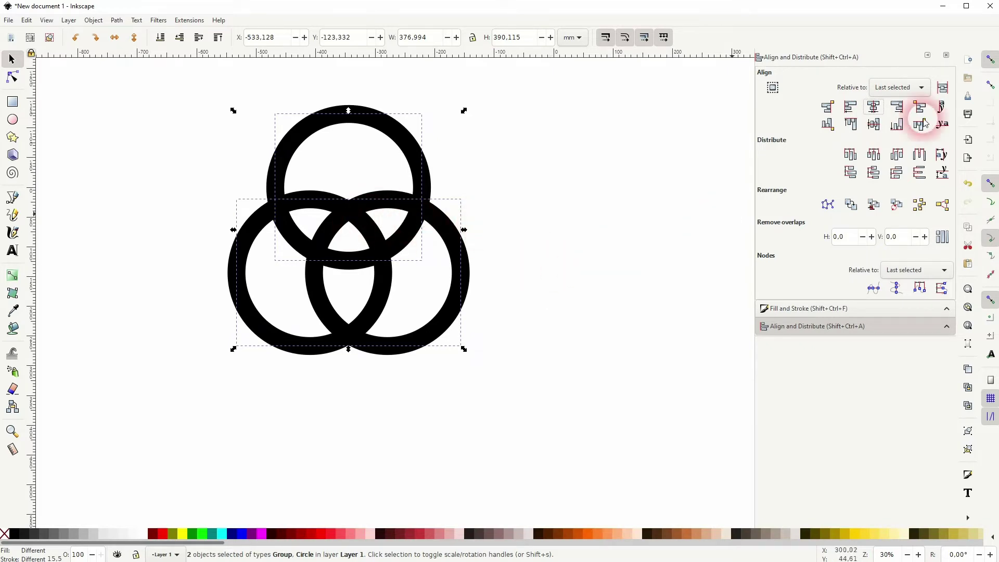
# - Shift the right and lower-left rings around, then restore their overlapping arrangement
pyautogui.click(946, 55)
pyautogui.click(627, 279)
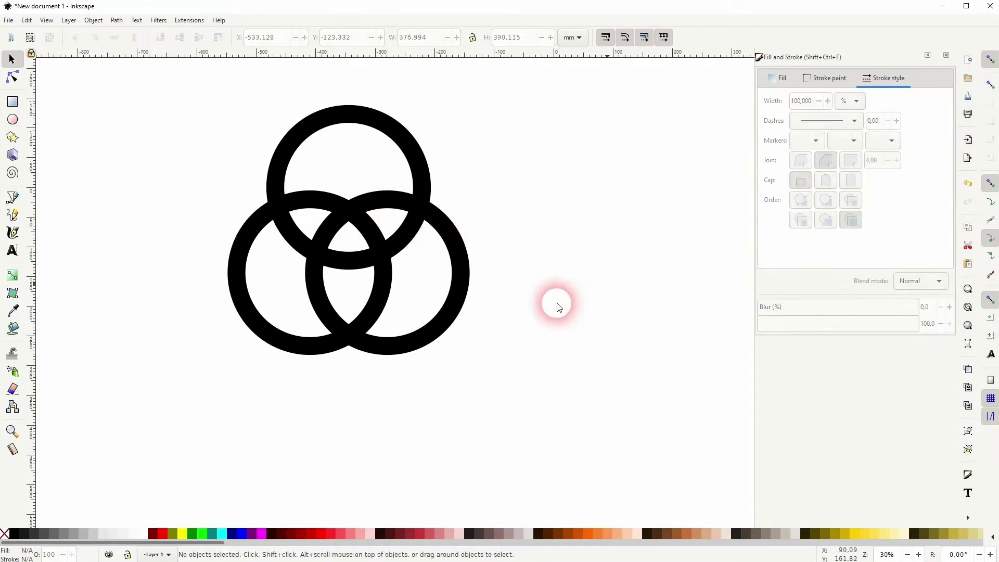
pyautogui.moveTo(195, 401); pyautogui.dragTo(564, 86)
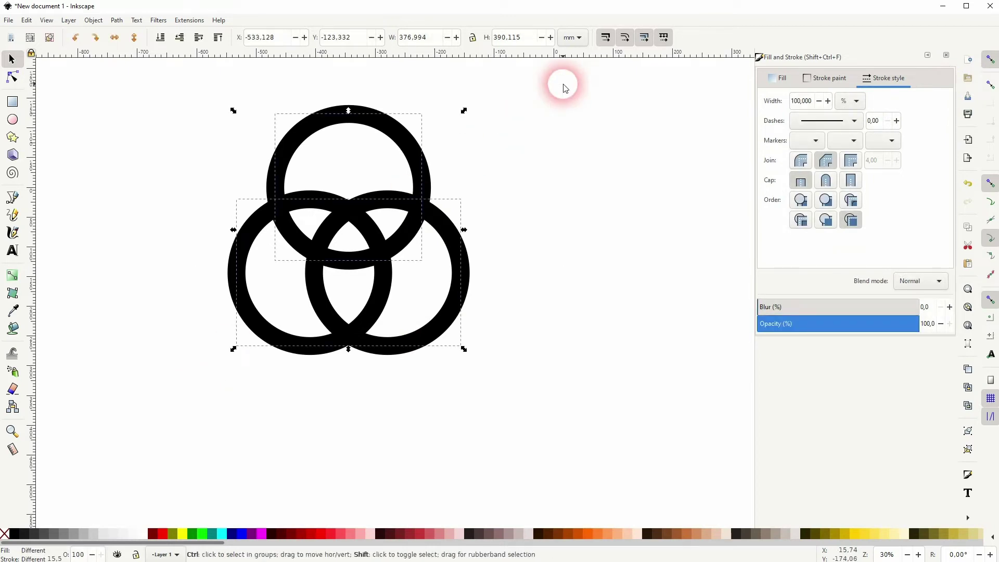
pyautogui.click(522, 298)
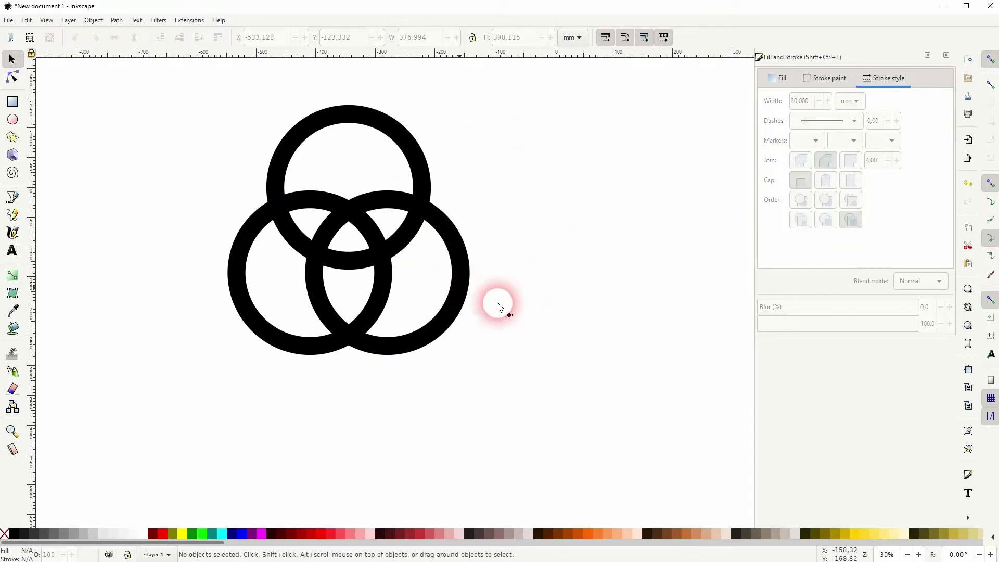
pyautogui.moveTo(448, 249); pyautogui.dragTo(600, 252)
pyautogui.moveTo(348, 344); pyautogui.dragTo(315, 335)
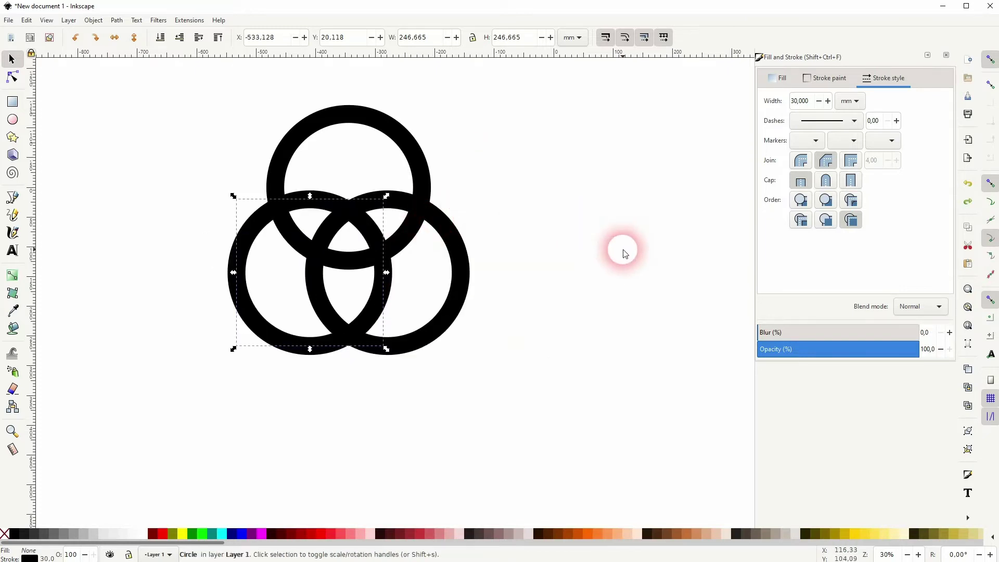
pyautogui.click(622, 249)
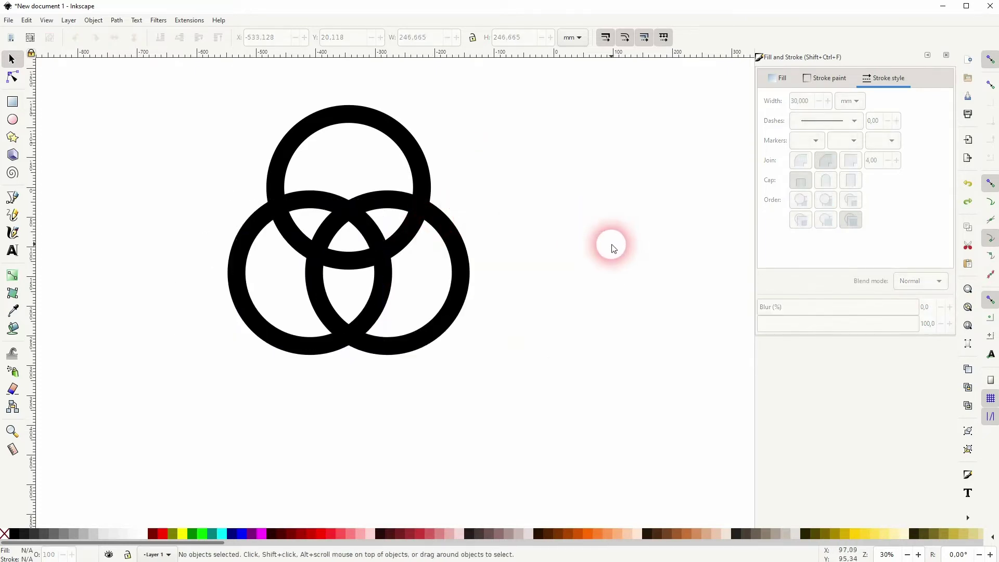
# - Set the stroke width of all three rings to 25 mm, after trying 20 mm
pyautogui.moveTo(165, 379); pyautogui.dragTo(529, 66)
pyautogui.moveTo(815, 109); pyautogui.dragTo(768, 106)
pyautogui.write('20')
pyautogui.press('Return')
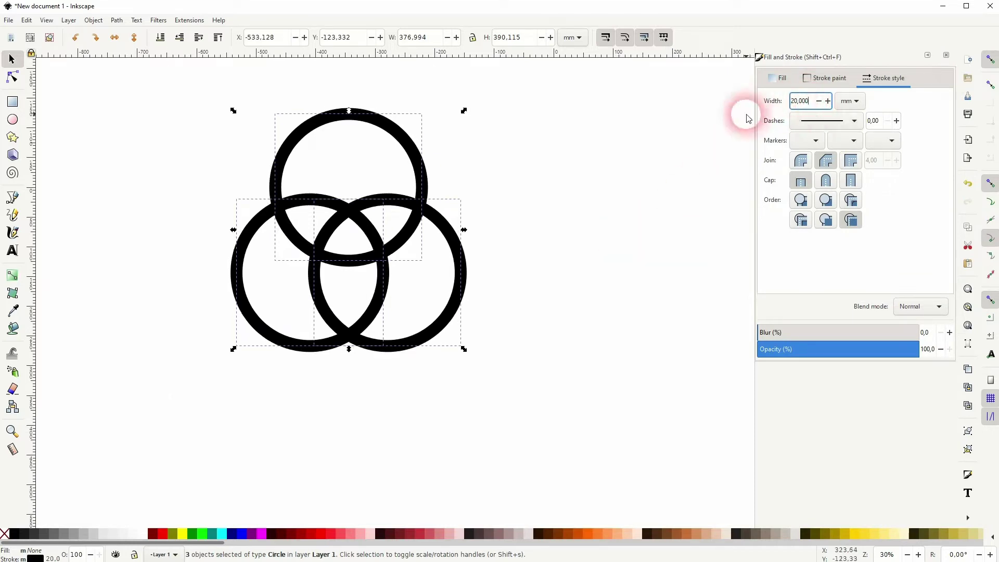
pyautogui.write('25')
pyautogui.press('Return')
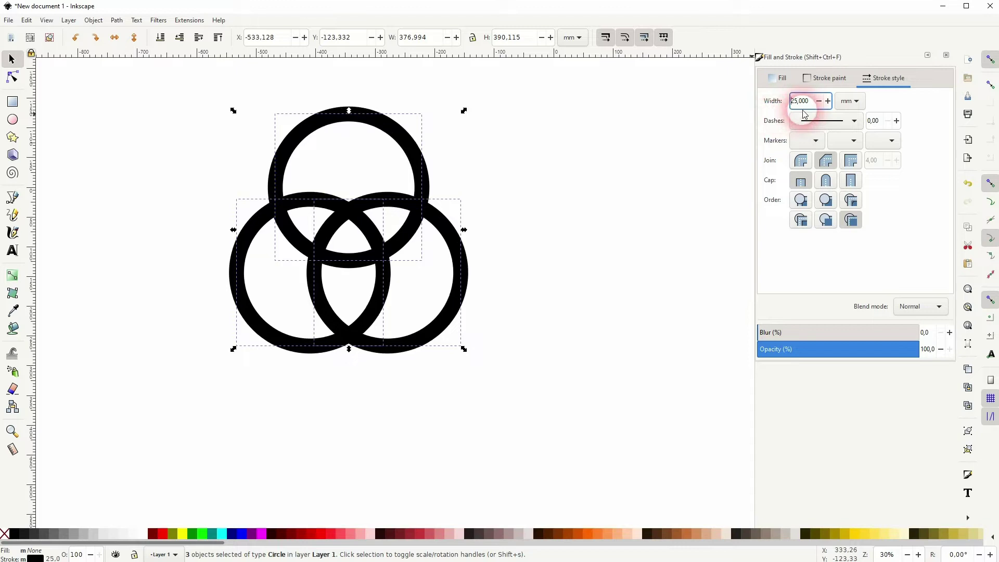
pyautogui.click(654, 205)
pyautogui.click(505, 345)
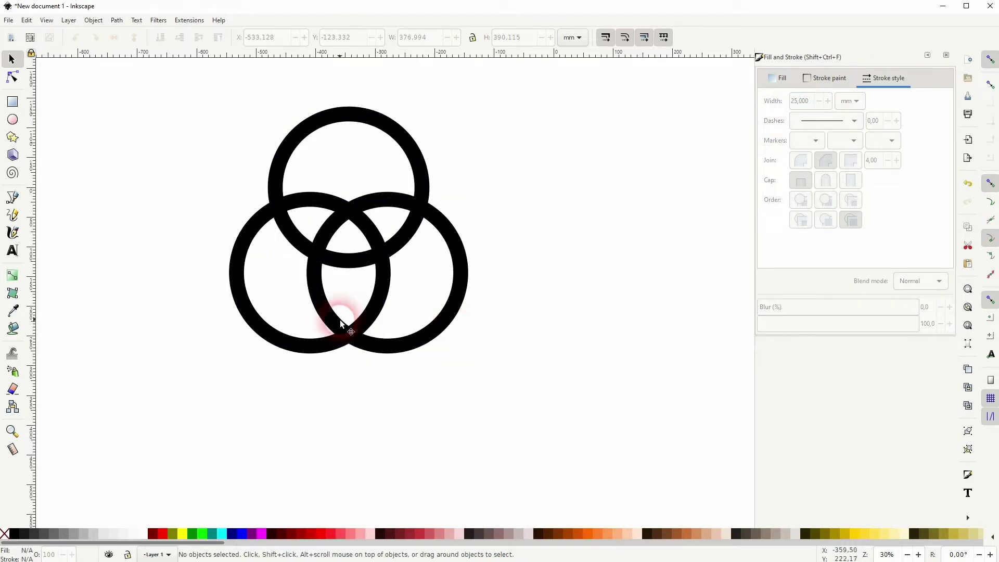
# - Give the left, right and top rings dark red, bright red and pink (#FF8080) outlines
pyautogui.click(259, 334)
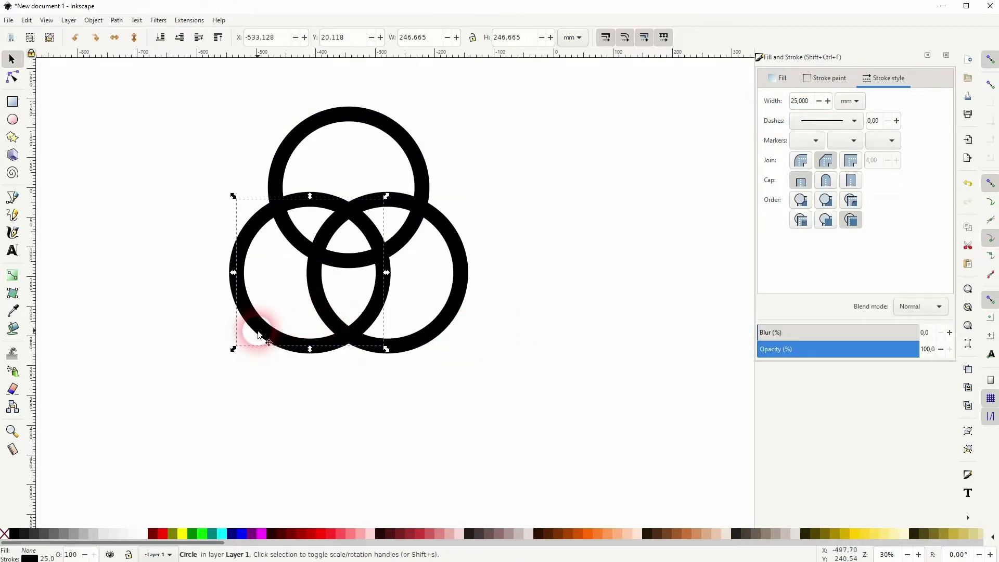
pyautogui.click(296, 532)
pyautogui.hotkey('ctrl', 'z')
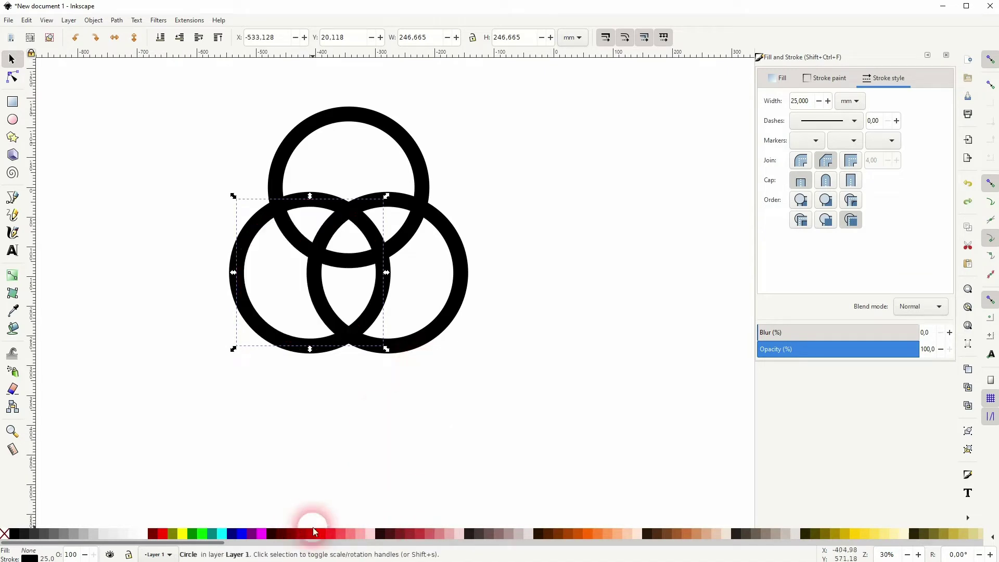
pyautogui.keyDown('shift'); pyautogui.click(300, 534); pyautogui.keyUp('shift')
pyautogui.click(439, 329)
pyautogui.keyDown('shift'); pyautogui.click(320, 538); pyautogui.keyUp('shift')
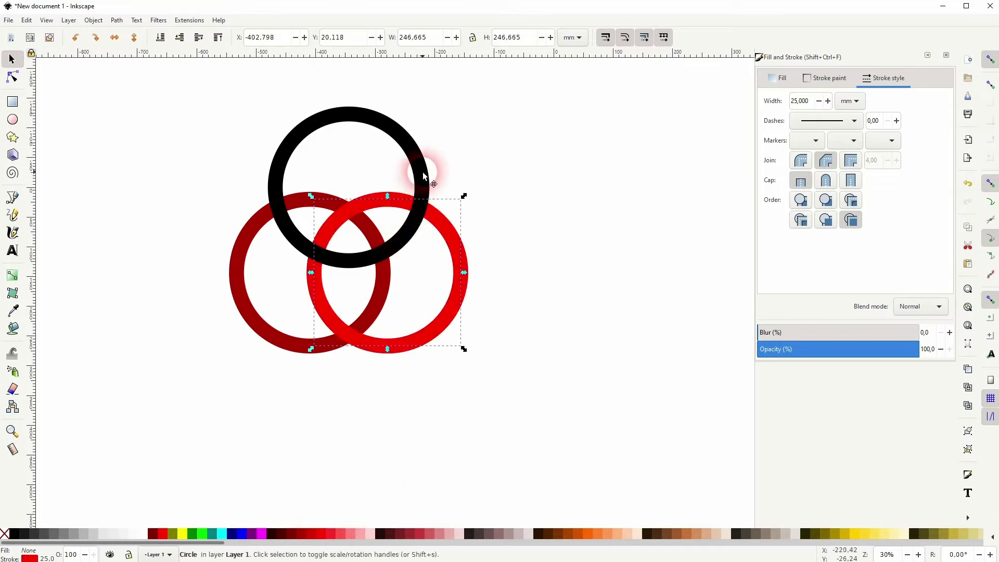
pyautogui.click(424, 176)
pyautogui.keyDown('shift'); pyautogui.click(335, 533); pyautogui.keyUp('shift')
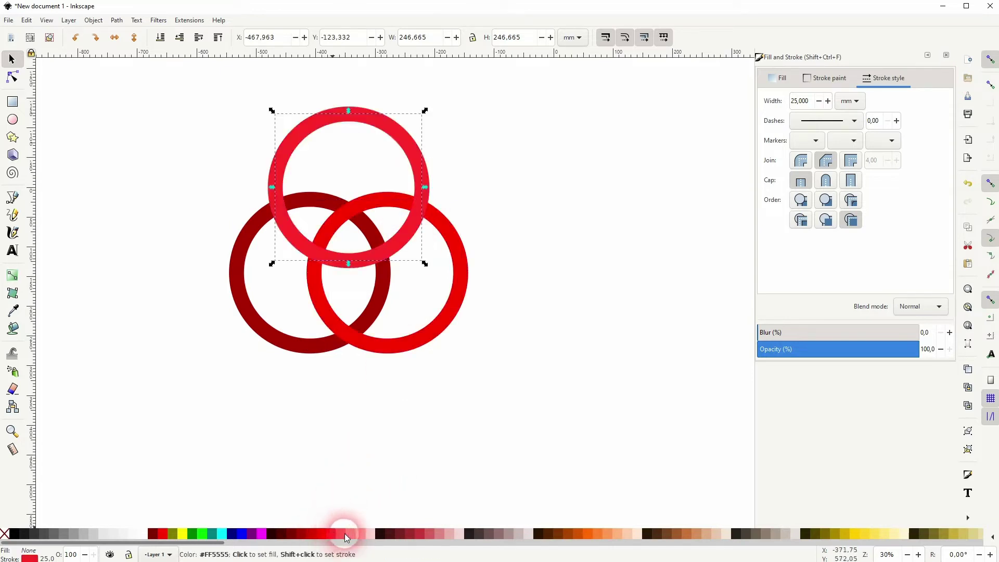
pyautogui.keyDown('shift'); pyautogui.click(345, 533); pyautogui.keyUp('shift')
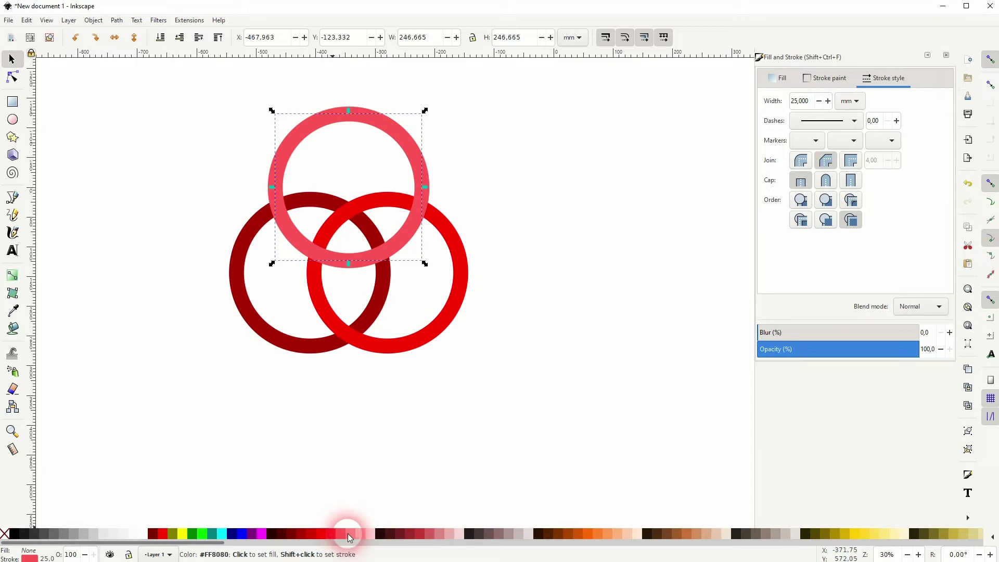
pyautogui.keyDown('shift'); pyautogui.click(349, 533); pyautogui.keyUp('shift')
pyautogui.click(489, 389)
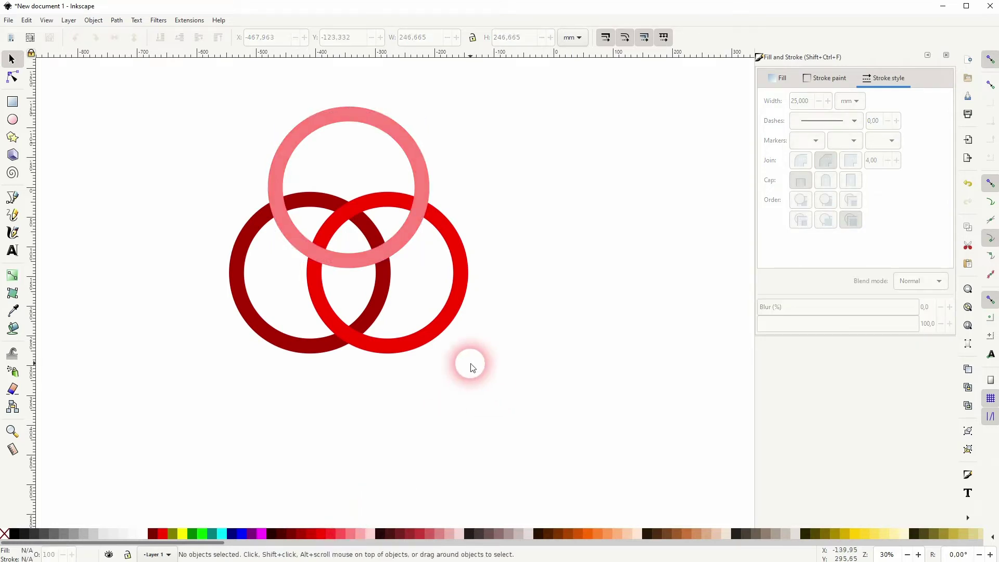
# - Move all three rings down and to the right
pyautogui.moveTo(187, 362); pyautogui.dragTo(500, 112)
pyautogui.moveTo(424, 213); pyautogui.dragTo(461, 245)
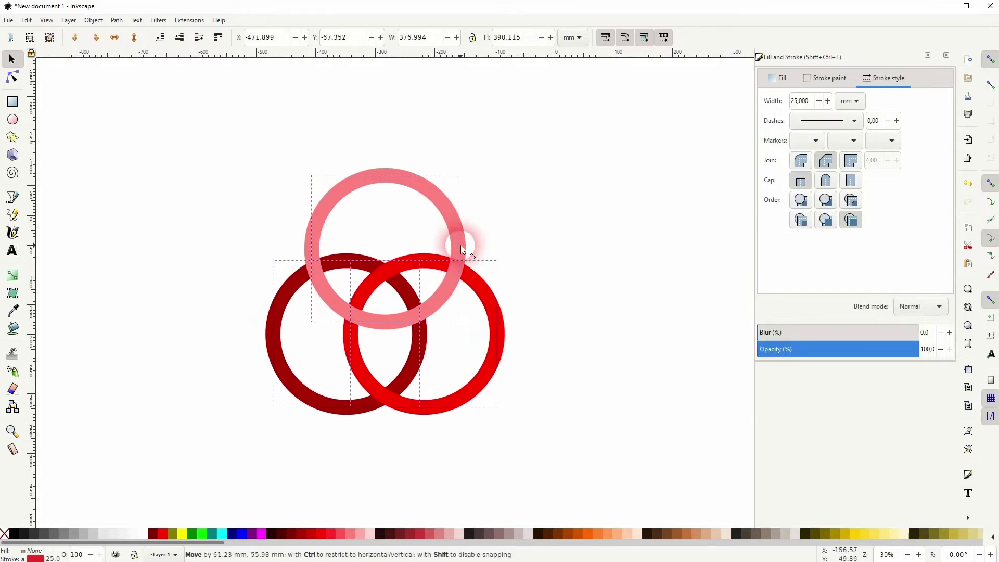
pyautogui.click(536, 242)
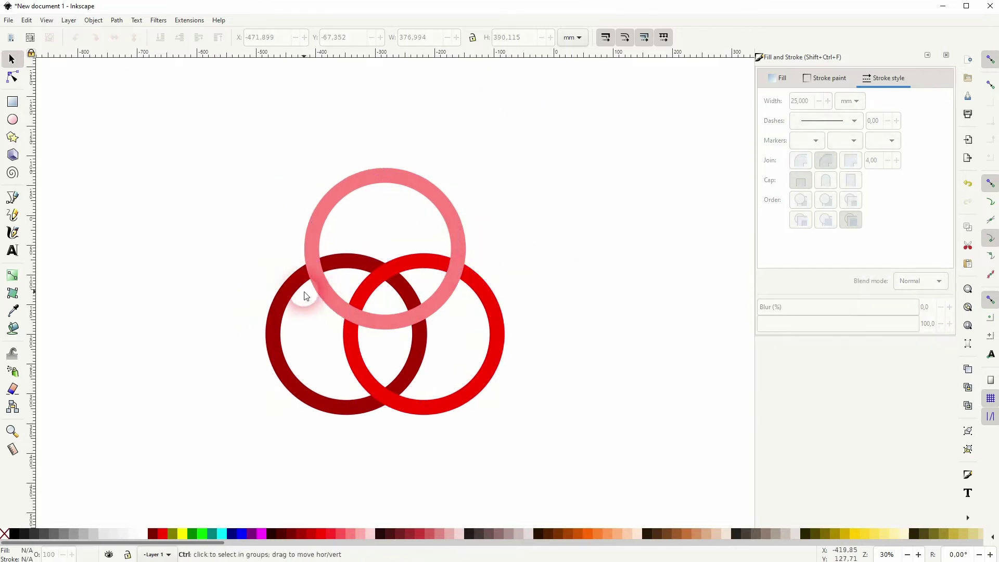
# - Send the dark red ring to the bottom, beneath the red and pink rings
pyautogui.scroll(3, 305, 289)
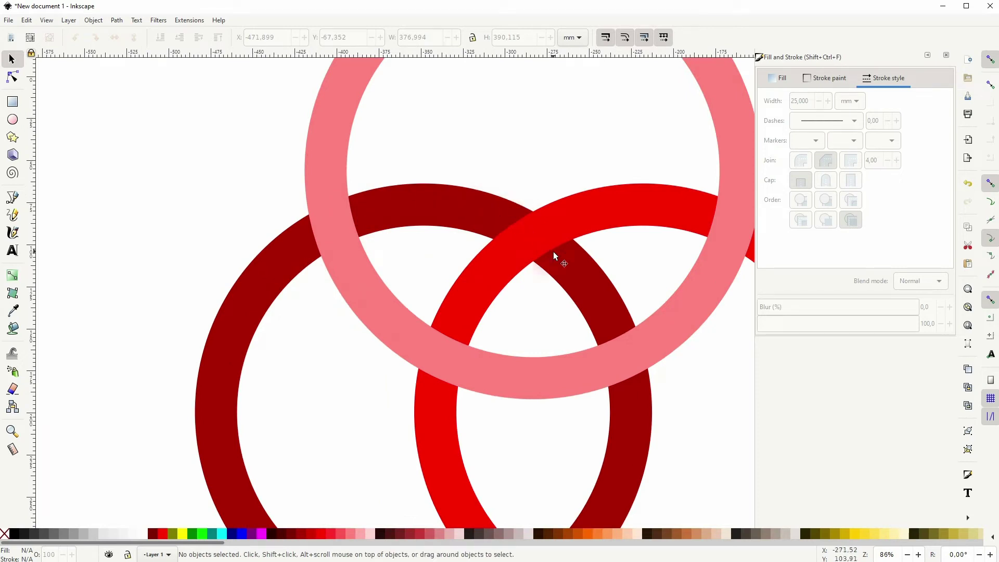
pyautogui.click(286, 276)
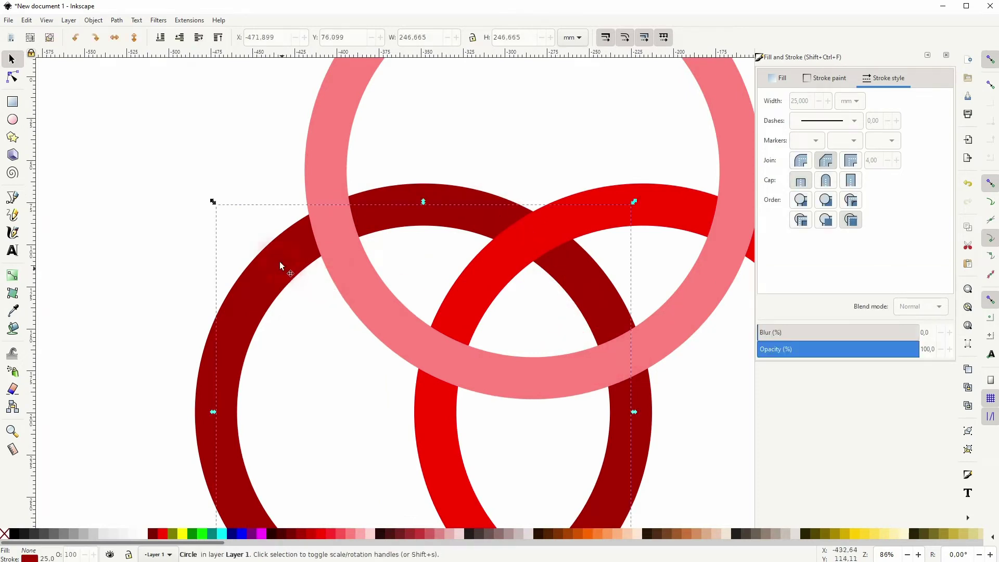
pyautogui.click(218, 38)
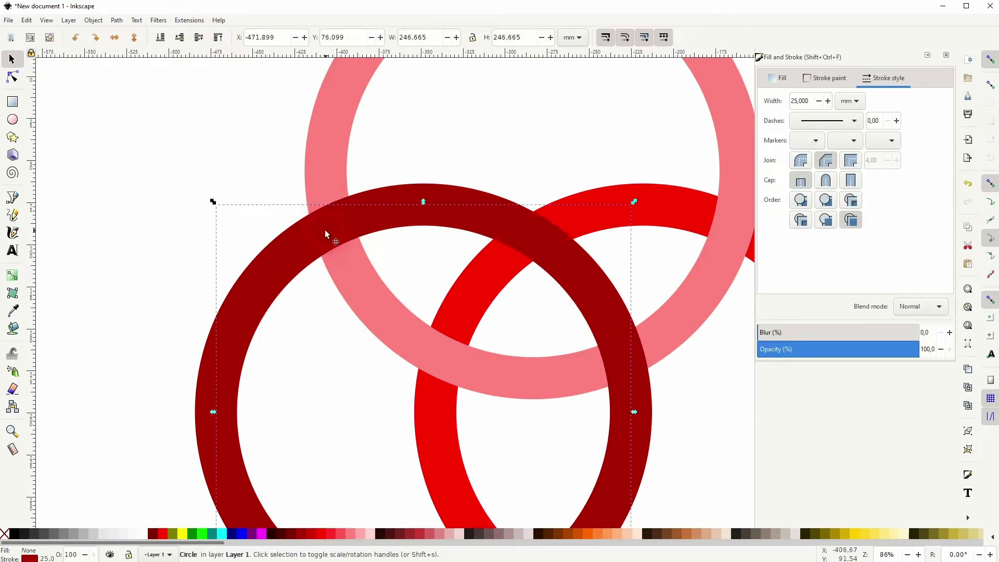
pyautogui.click(160, 38)
pyautogui.click(194, 154)
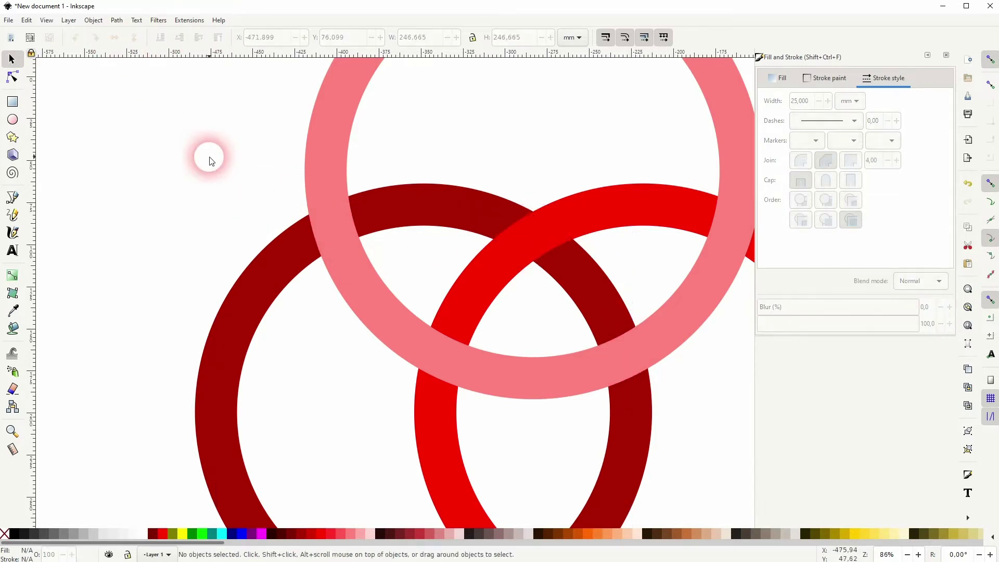
pyautogui.scroll(-2, 380, 227)
pyautogui.scroll(-1, 485, 268)
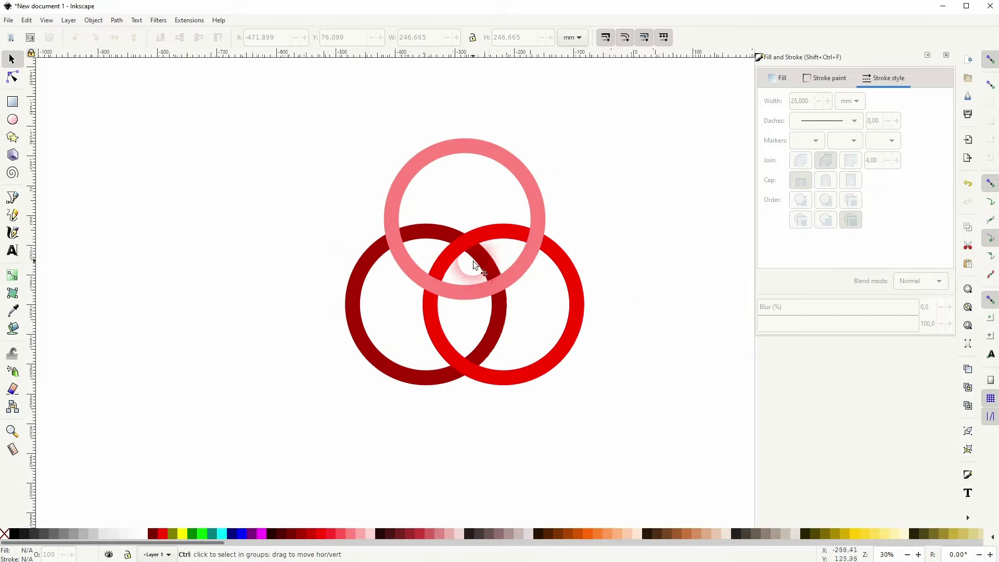
# - Draw an unfilled, black-outlined circle to the left of the rings
pyautogui.click(12, 120)
pyautogui.moveTo(107, 123); pyautogui.dragTo(232, 276)
pyautogui.click(6, 536)
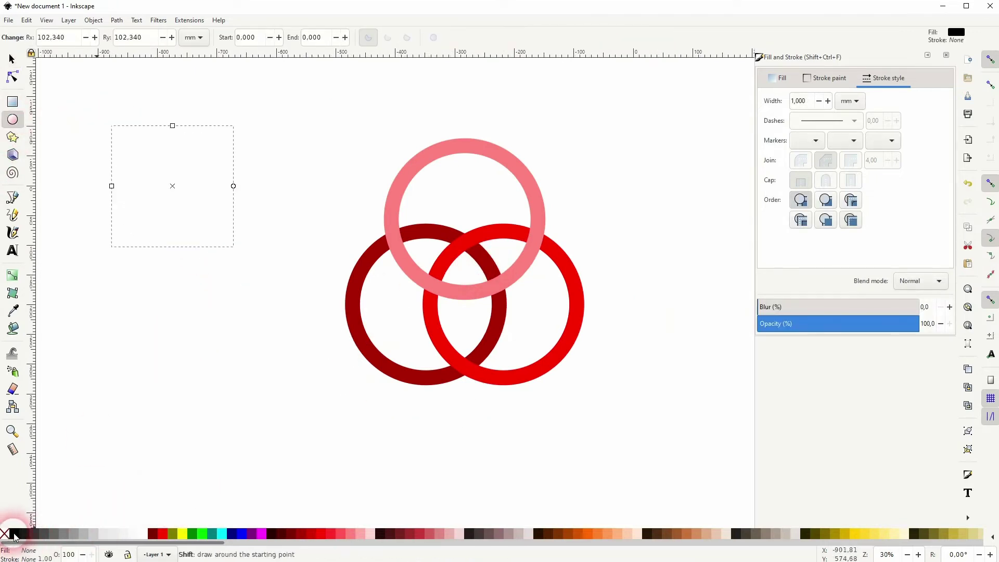
pyautogui.keyDown('shift'); pyautogui.click(14, 533); pyautogui.keyUp('shift')
pyautogui.click(12, 59)
pyautogui.click(281, 207)
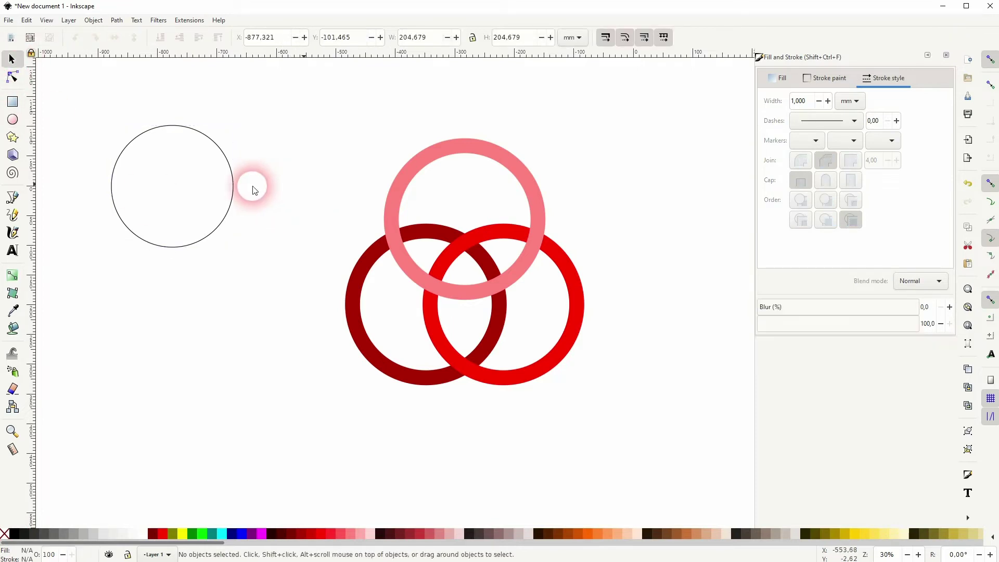
# - Draw a black rectangle over the circle's lower half
pyautogui.click(13, 101)
pyautogui.moveTo(82, 177); pyautogui.dragTo(275, 260)
pyautogui.click(12, 58)
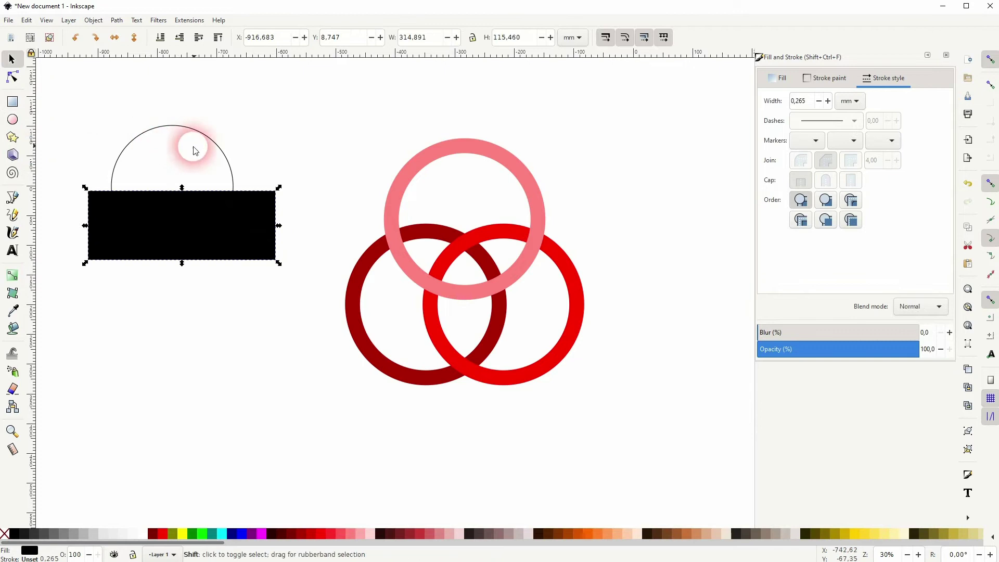
pyautogui.keyDown('shift'); pyautogui.click(224, 156); pyautogui.keyUp('shift')
pyautogui.click(117, 21)
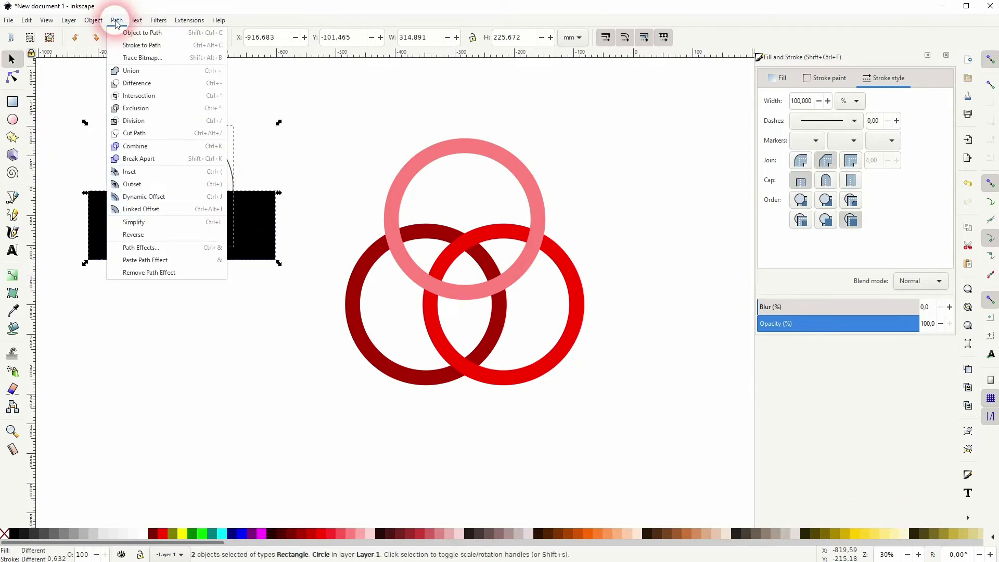
pyautogui.click(134, 133)
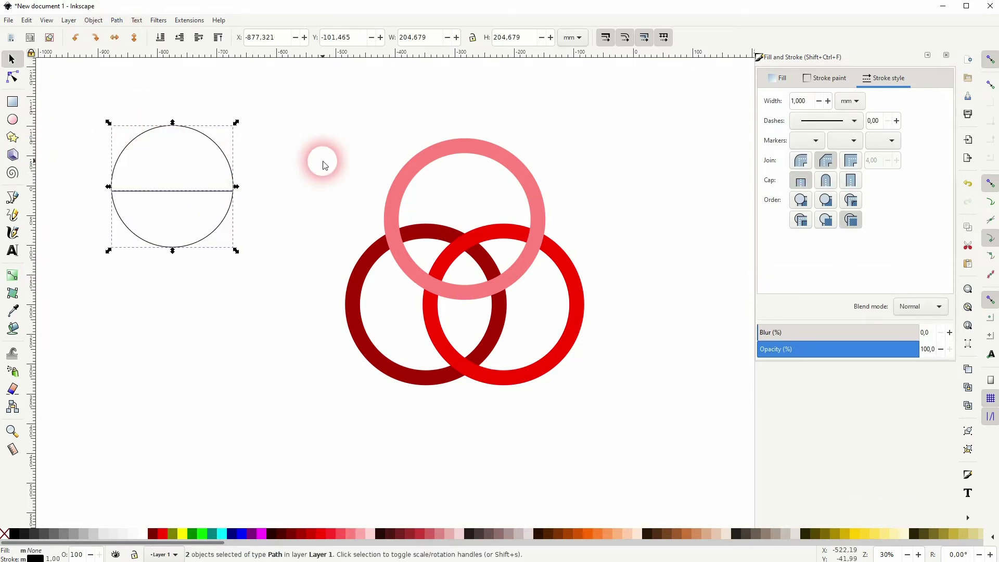
pyautogui.click(228, 233)
pyautogui.moveTo(210, 224); pyautogui.dragTo(261, 301)
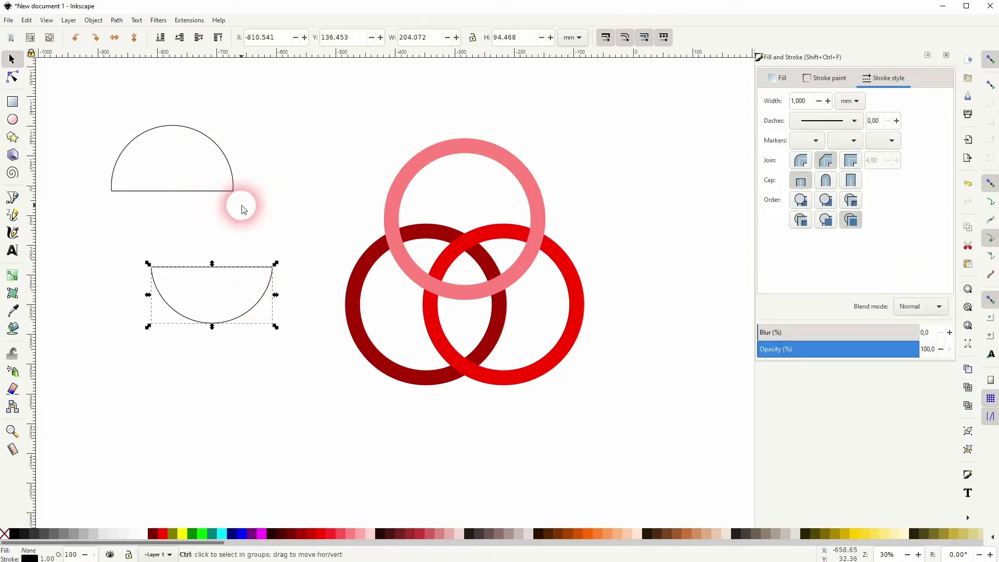
pyautogui.hotkey('ctrl', 'z')
pyautogui.hotkey('ctrl', 'z')
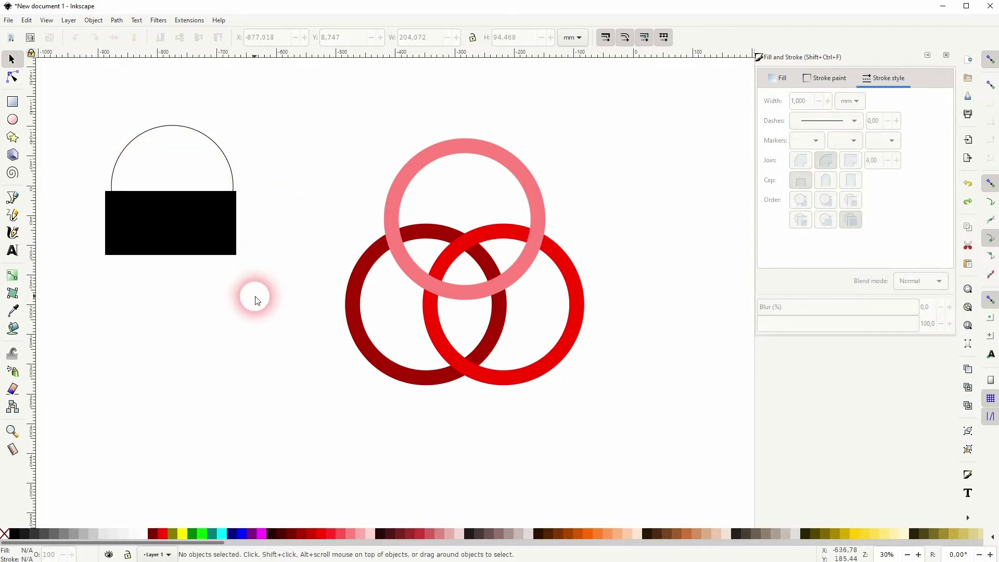
# - Convert the outlined circle to a path with Object to Path
pyautogui.click(231, 167)
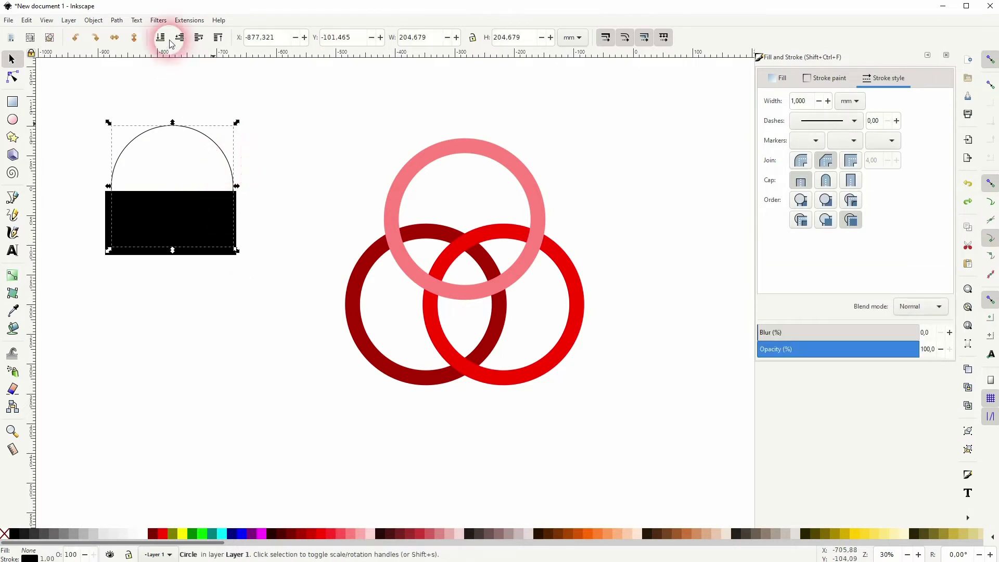
pyautogui.click(117, 20)
pyautogui.click(142, 33)
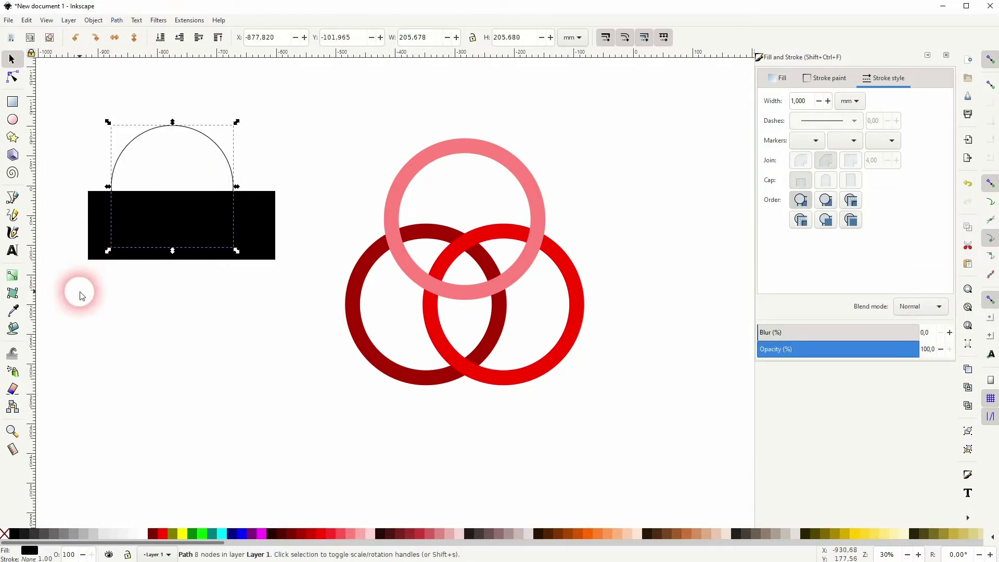
# - Split the circle along the rectangle's edge, then delete both resulting half arcs
pyautogui.moveTo(81, 292); pyautogui.dragTo(323, 99)
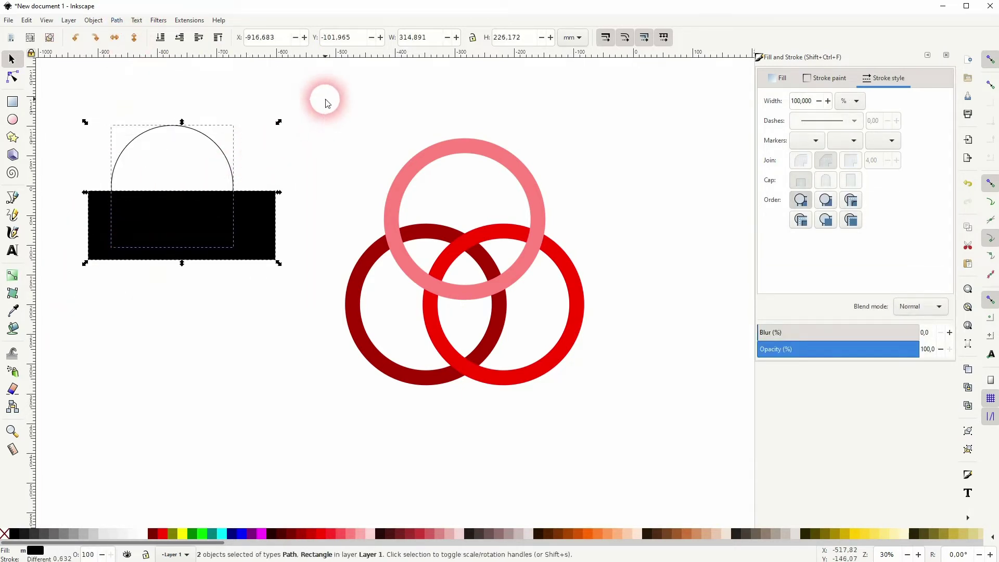
pyautogui.click(116, 20)
pyautogui.click(145, 99)
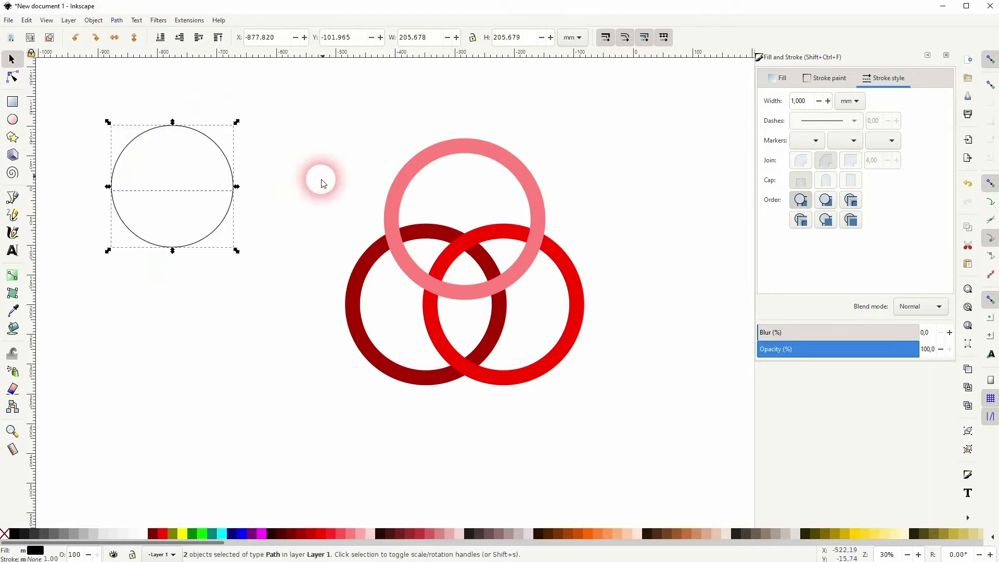
pyautogui.moveTo(224, 227); pyautogui.dragTo(234, 291)
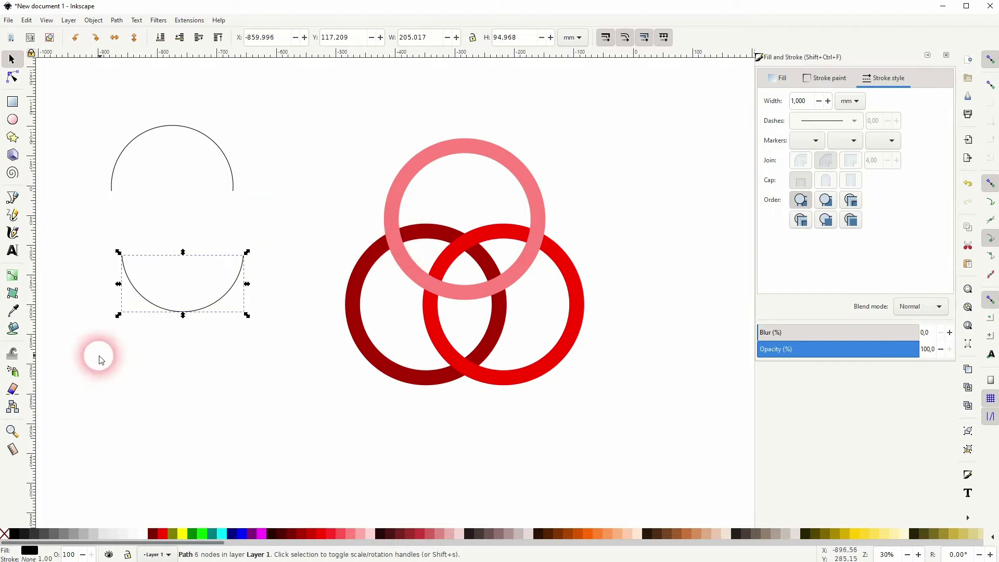
pyautogui.moveTo(81, 355); pyautogui.dragTo(286, 111)
pyautogui.press('Delete')
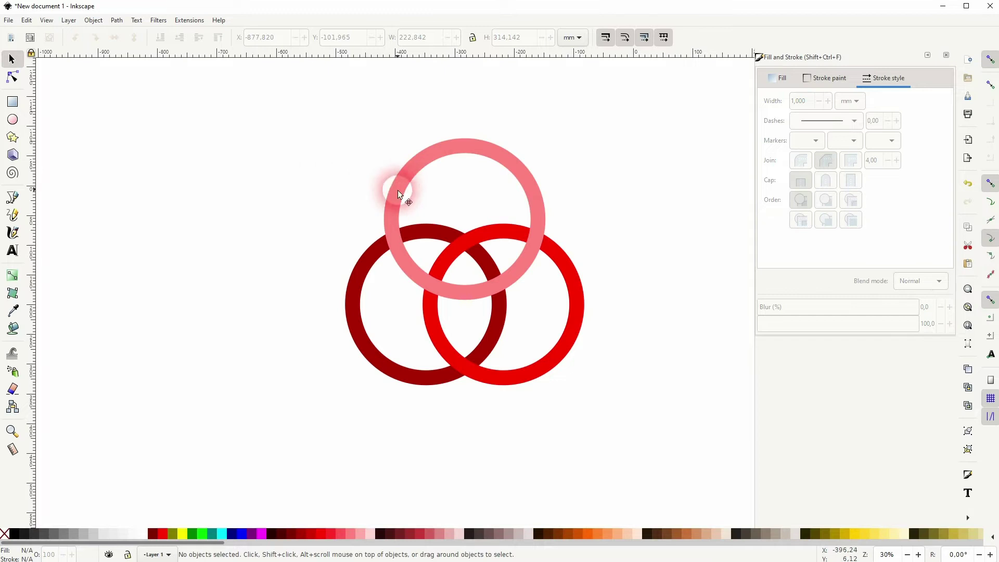
# - Duplicate the pink ring to the far left and convert its stroke to a filled path
pyautogui.click(398, 194)
pyautogui.hotkey('ctrl', 'd')
pyautogui.moveTo(390, 211); pyautogui.dragTo(71, 192)
pyautogui.click(117, 20)
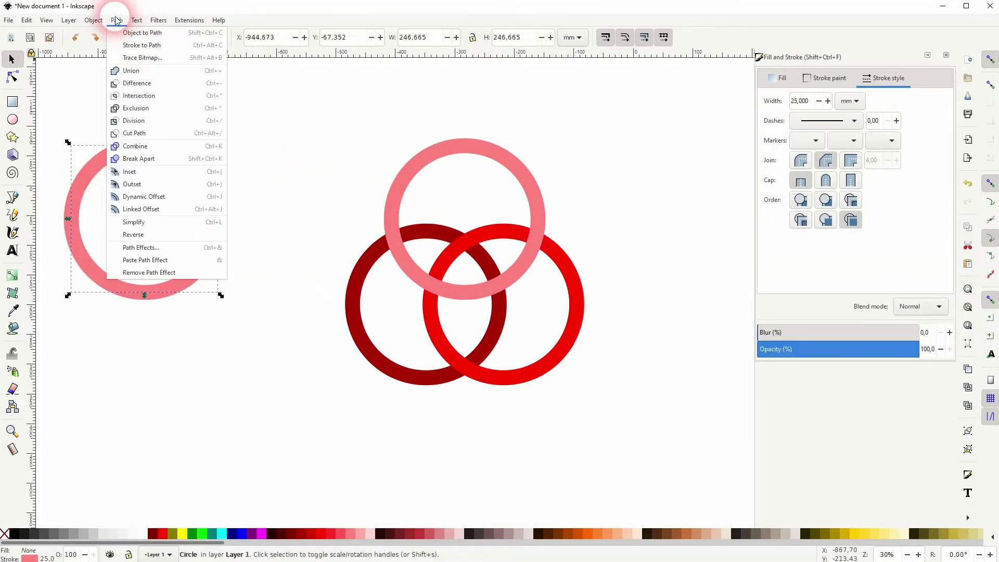
pyautogui.click(149, 52)
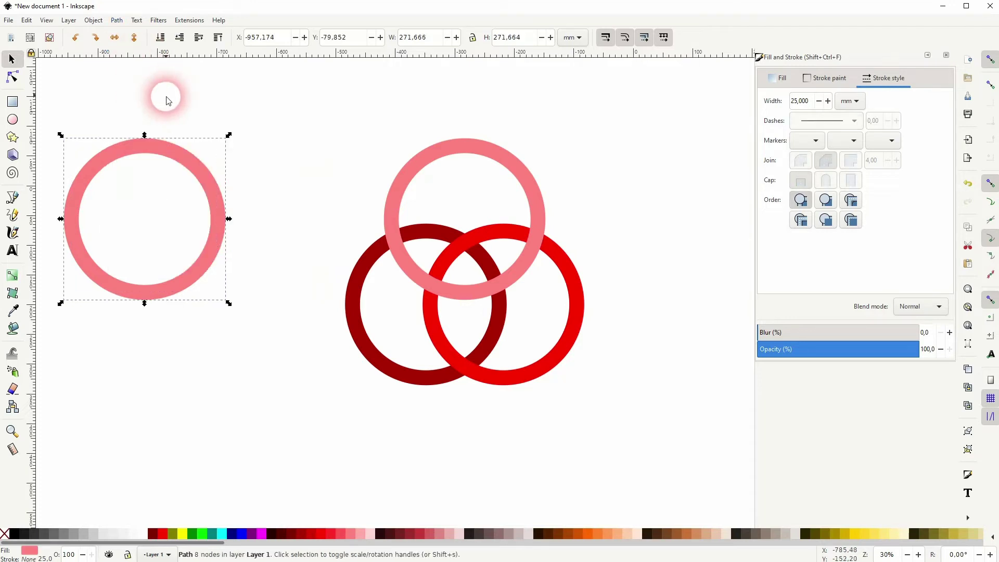
# - Draw a black four-sided shape over the copy's lower-left part with the Pen tool
pyautogui.click(73, 108)
pyautogui.click(12, 197)
pyautogui.click(64, 286)
pyautogui.click(130, 239)
pyautogui.click(177, 313)
pyautogui.click(96, 338)
pyautogui.click(65, 286)
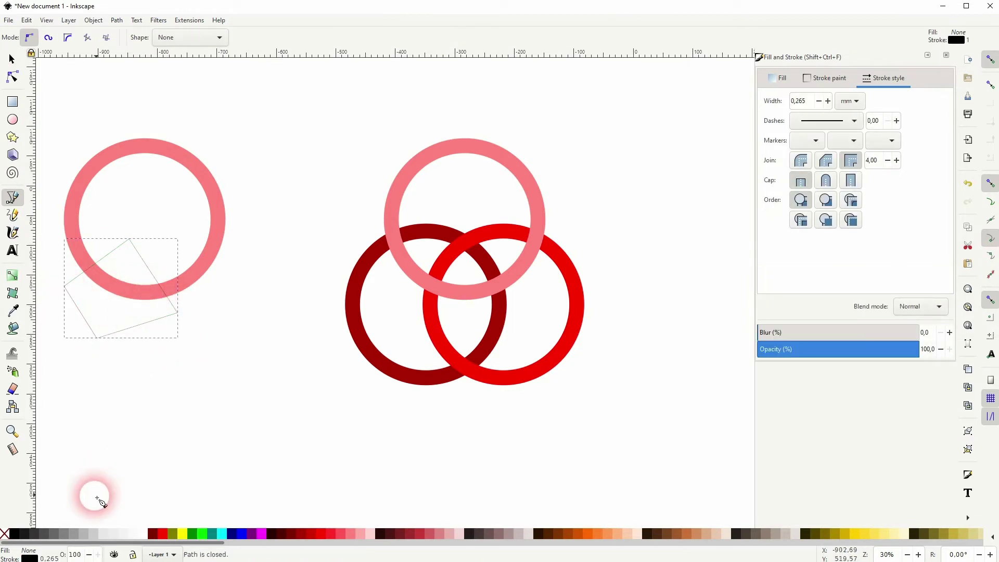
pyautogui.click(13, 533)
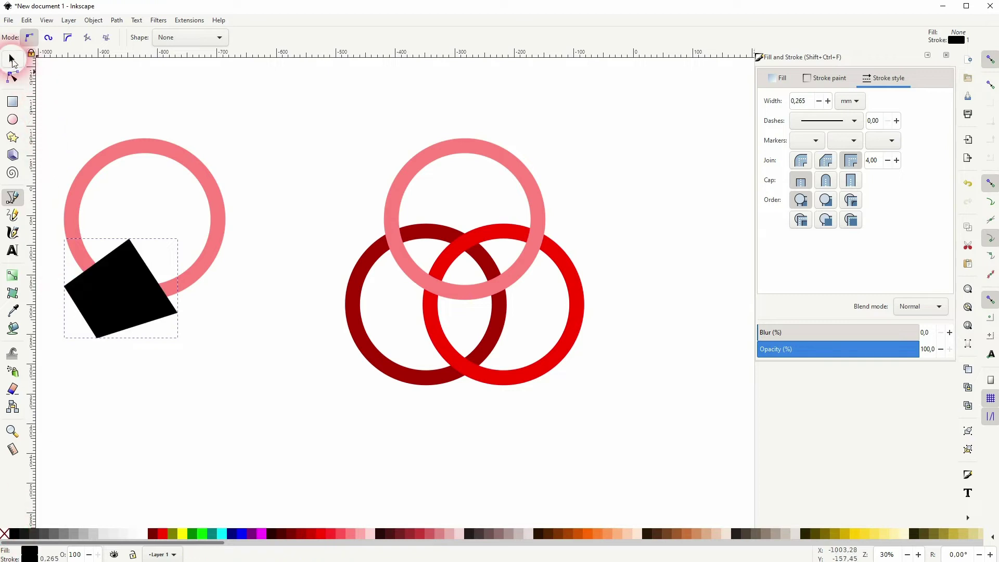
# - Cut the ring copy with the shape using Cut Path and pull the arc piece away
pyautogui.click(12, 59)
pyautogui.keyDown('shift'); pyautogui.click(97, 170); pyautogui.keyUp('shift')
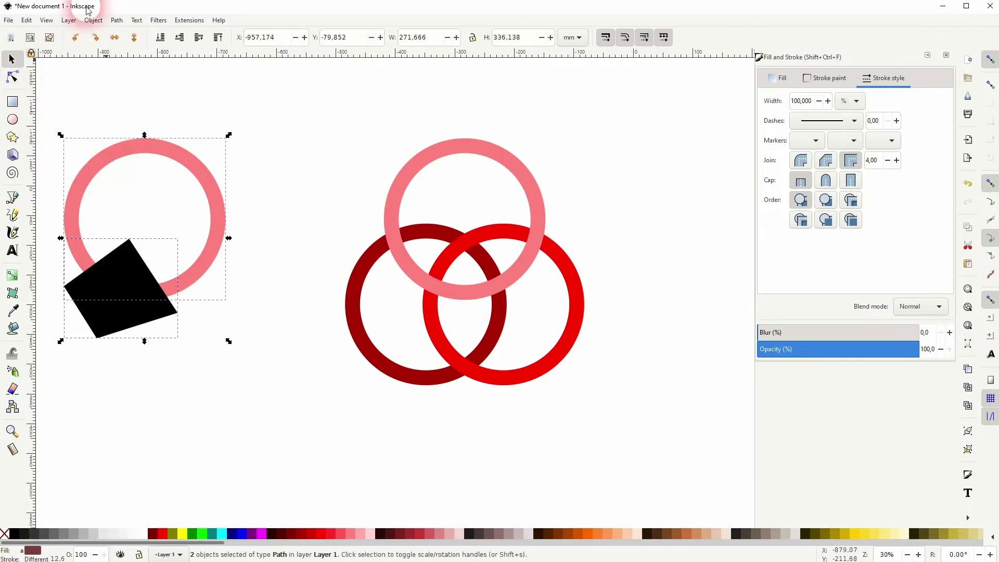
pyautogui.click(120, 21)
pyautogui.click(135, 131)
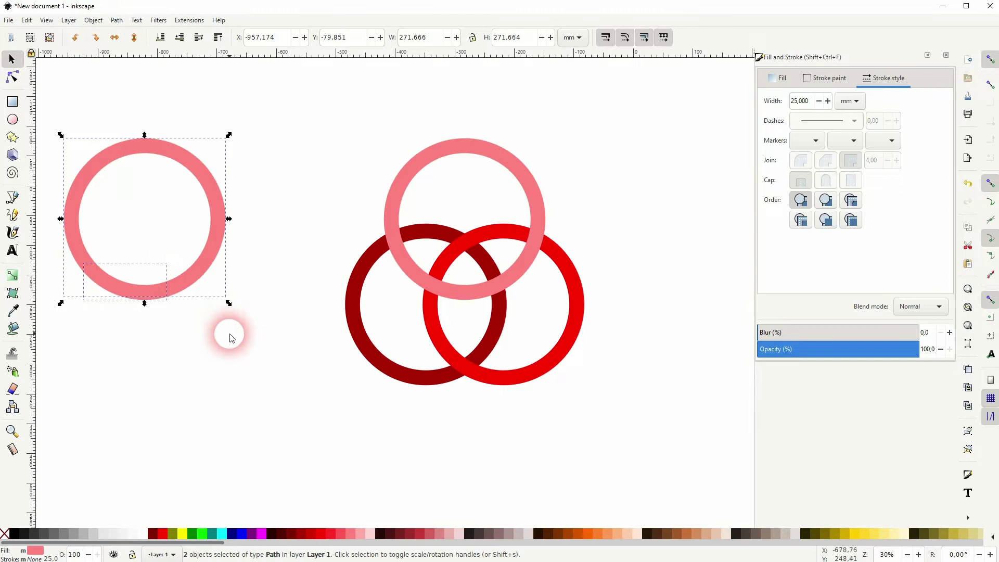
pyautogui.click(229, 337)
pyautogui.moveTo(146, 291); pyautogui.dragTo(124, 351)
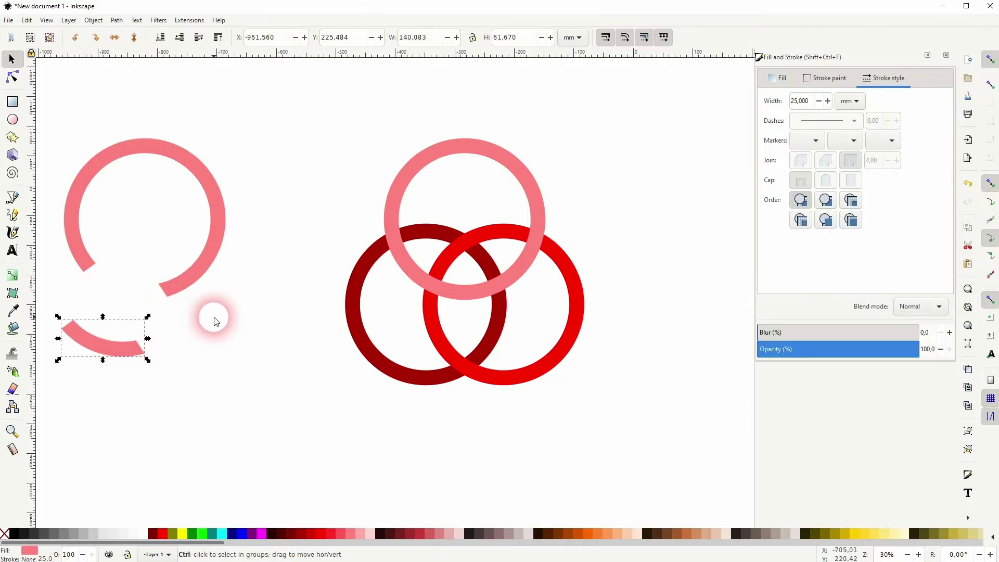
# - Undo moving the arc piece so the pink ring copy looks whole again
pyautogui.hotkey('ctrl', 'z')
pyautogui.scroll(6, 160, 294)
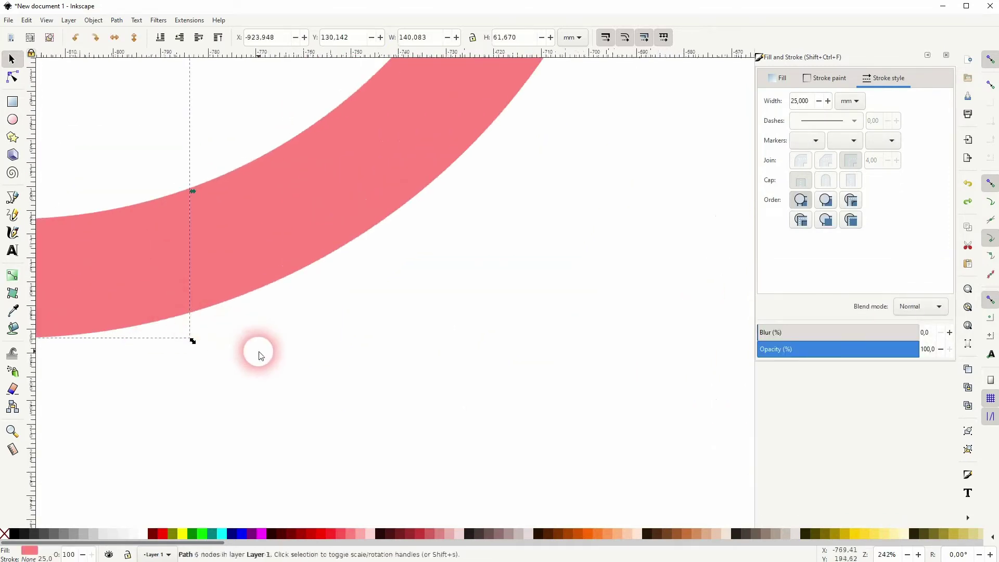
pyautogui.click(258, 356)
pyautogui.scroll(3, 152, 272)
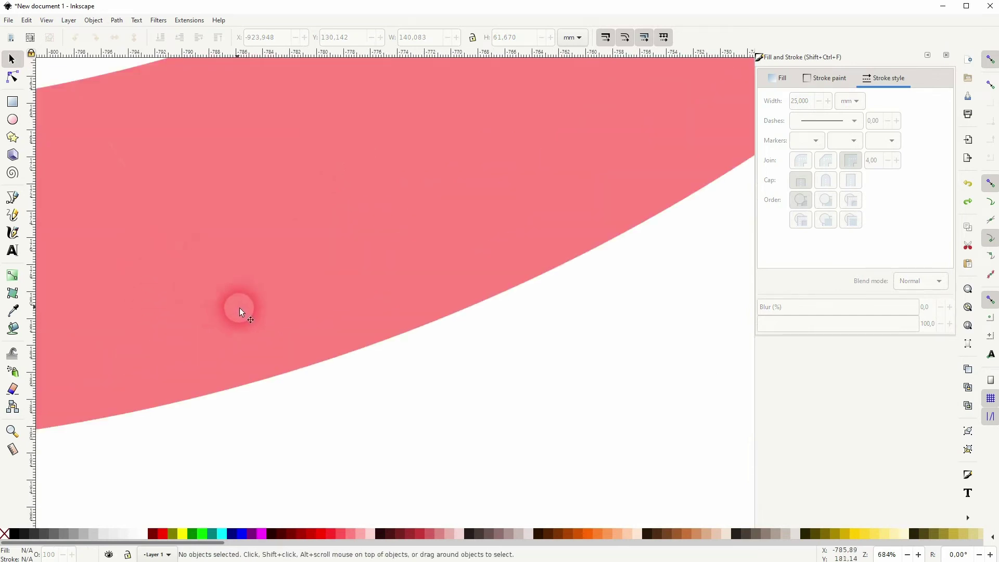
pyautogui.scroll(-4, 360, 374)
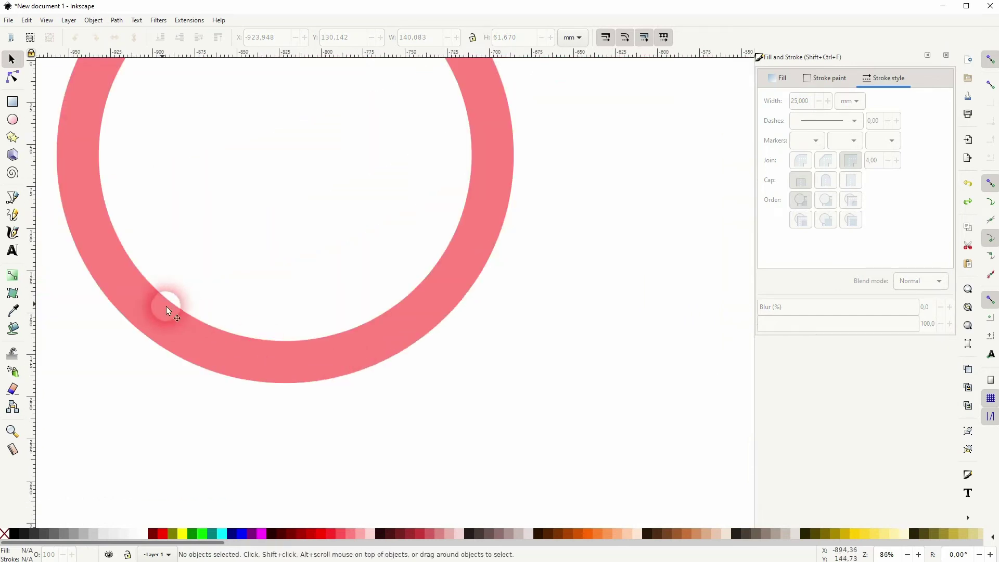
pyautogui.scroll(3, 126, 295)
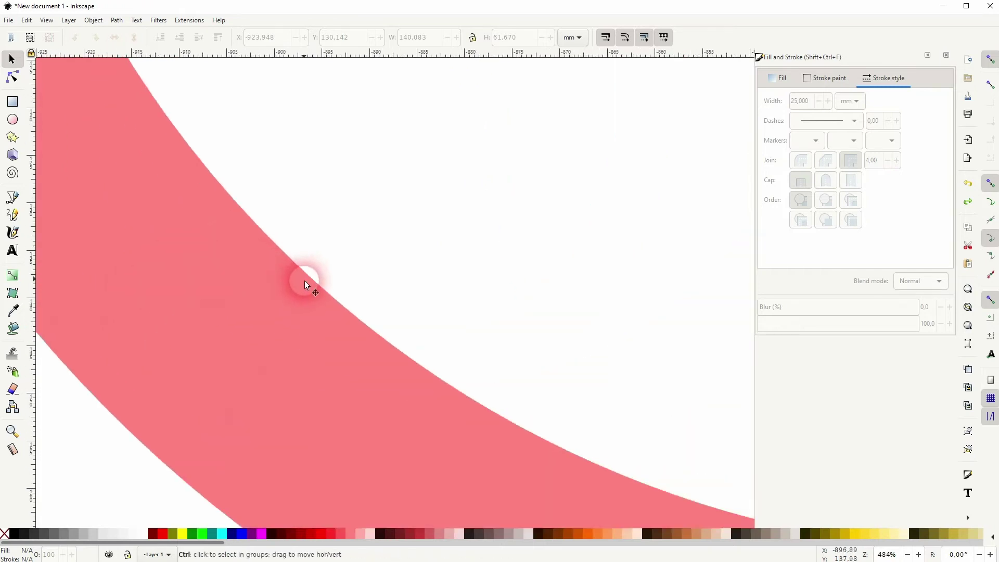
pyautogui.scroll(-7, 305, 279)
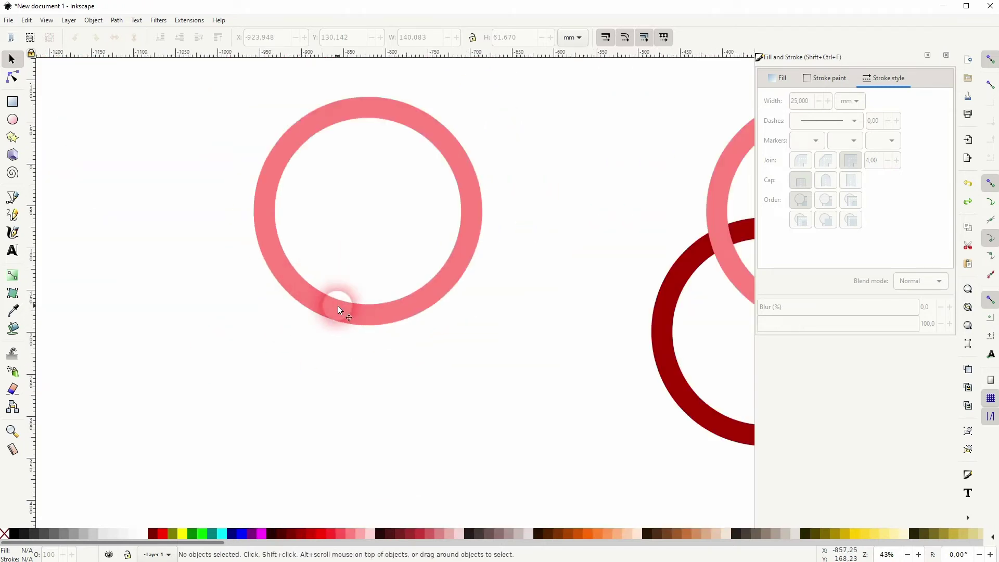
# - Move the pink ring slightly lower and discard a stray duplicate
pyautogui.moveTo(339, 307); pyautogui.dragTo(375, 342)
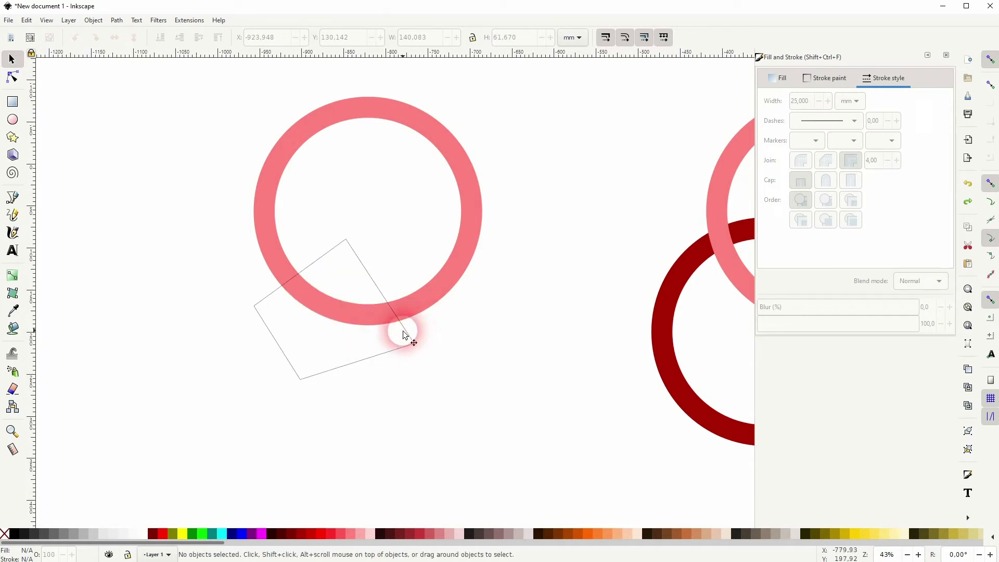
pyautogui.moveTo(394, 313); pyautogui.dragTo(270, 404)
pyautogui.hotkey('ctrl', 'd')
pyautogui.hotkey('ctrl', 'z')
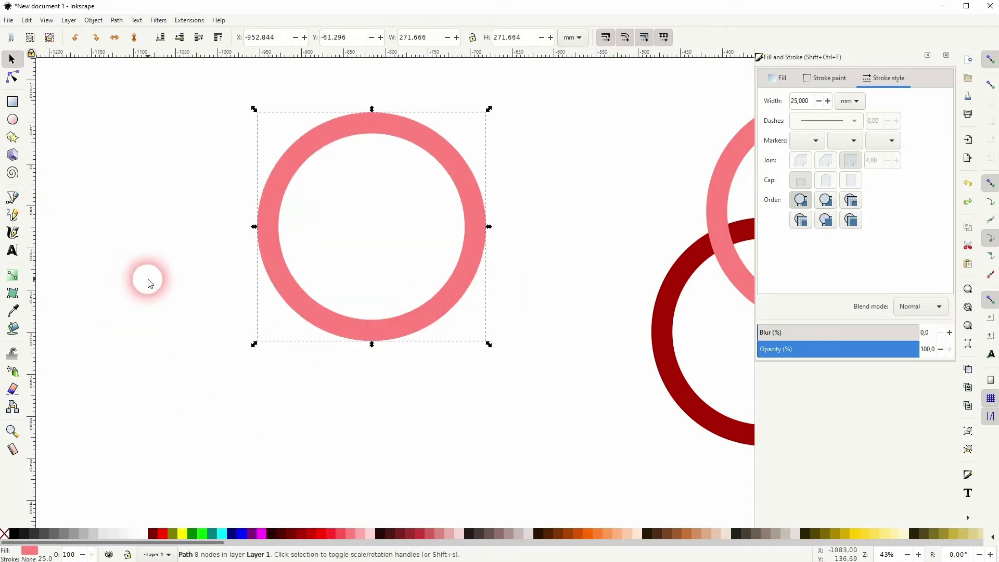
pyautogui.press('Escape')
# - Draw a black-filled diamond over the bottom of the pink ring
pyautogui.click(13, 197)
pyautogui.click(276, 335)
pyautogui.click(442, 347)
pyautogui.click(341, 386)
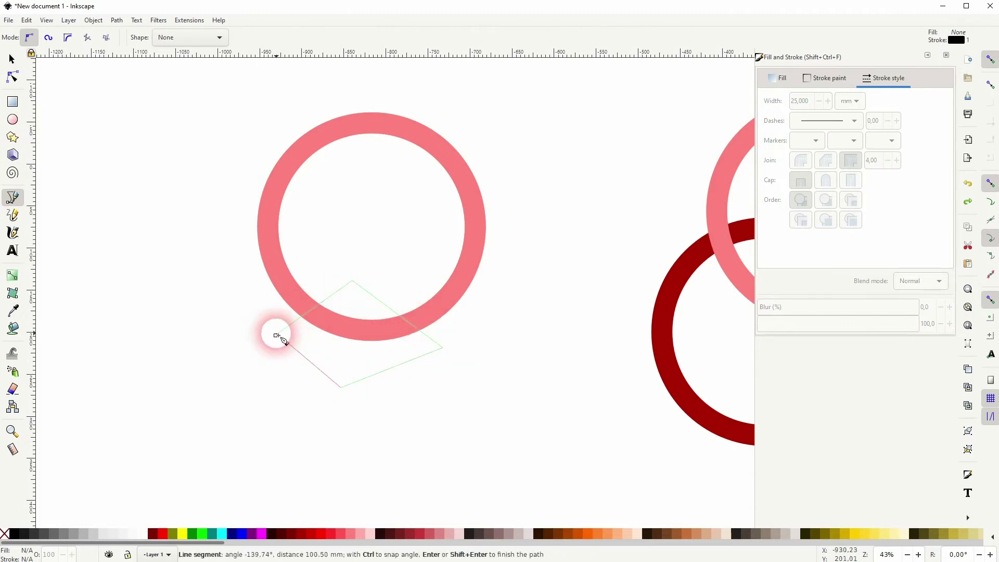
pyautogui.click(276, 336)
pyautogui.click(15, 537)
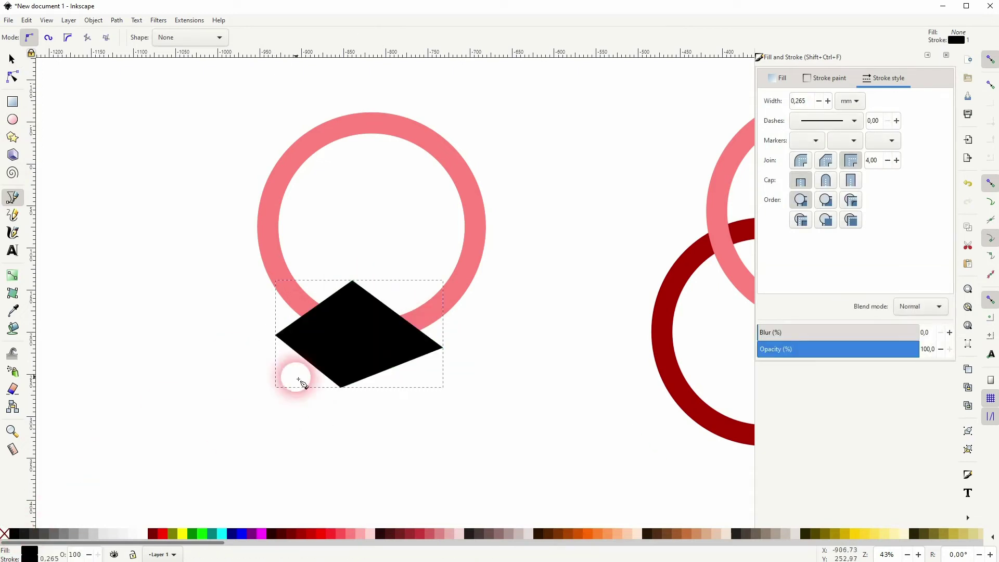
# - Cut the ring along the diamond with Cut Path, checking the separated bottom arc
pyautogui.click(11, 62)
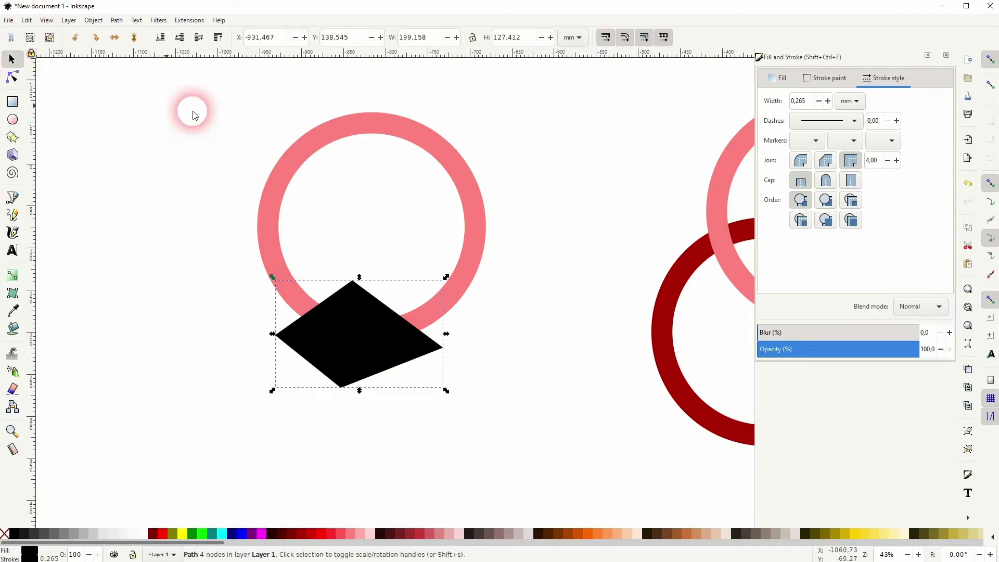
pyautogui.keyDown('shift'); pyautogui.click(361, 127); pyautogui.keyUp('shift')
pyautogui.click(116, 21)
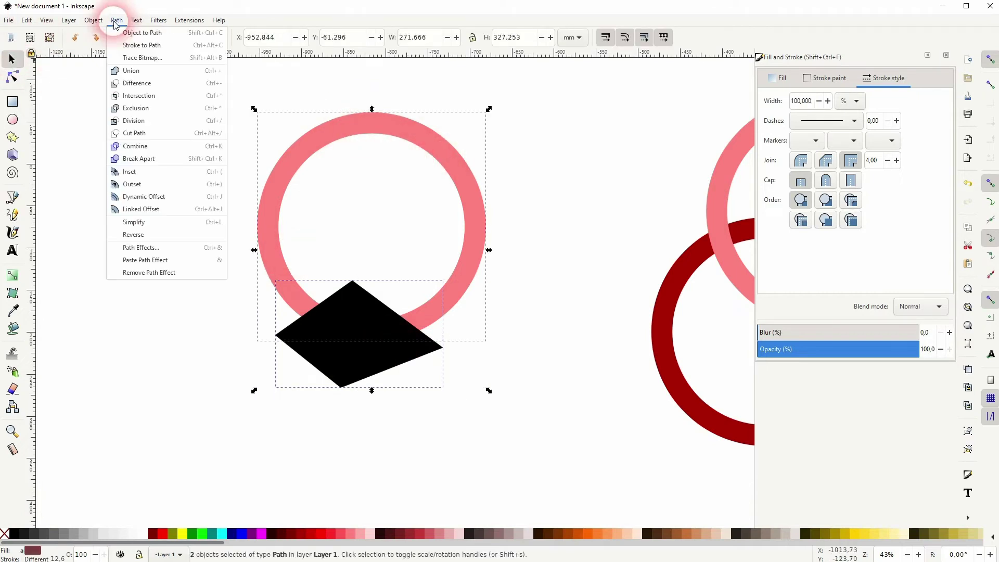
pyautogui.click(157, 131)
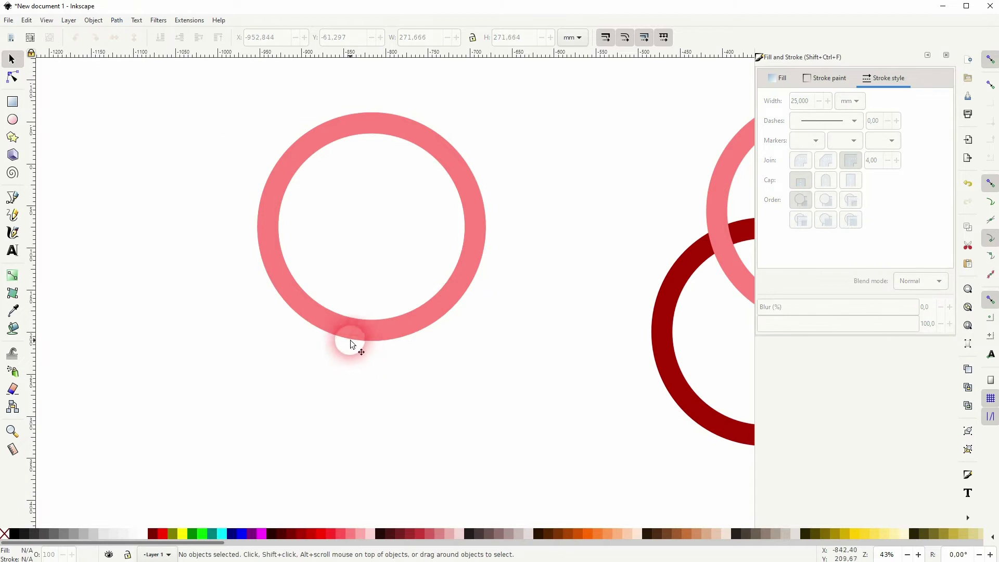
pyautogui.moveTo(351, 330); pyautogui.dragTo(329, 390)
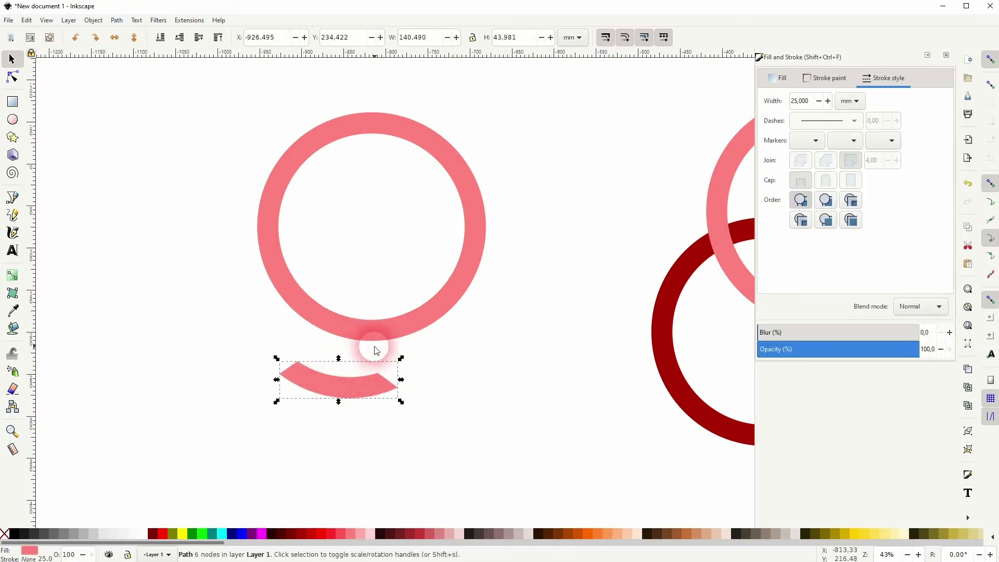
pyautogui.hotkey('ctrl', 'z')
pyautogui.keyDown('shift'); pyautogui.click(463, 286); pyautogui.keyUp('shift')
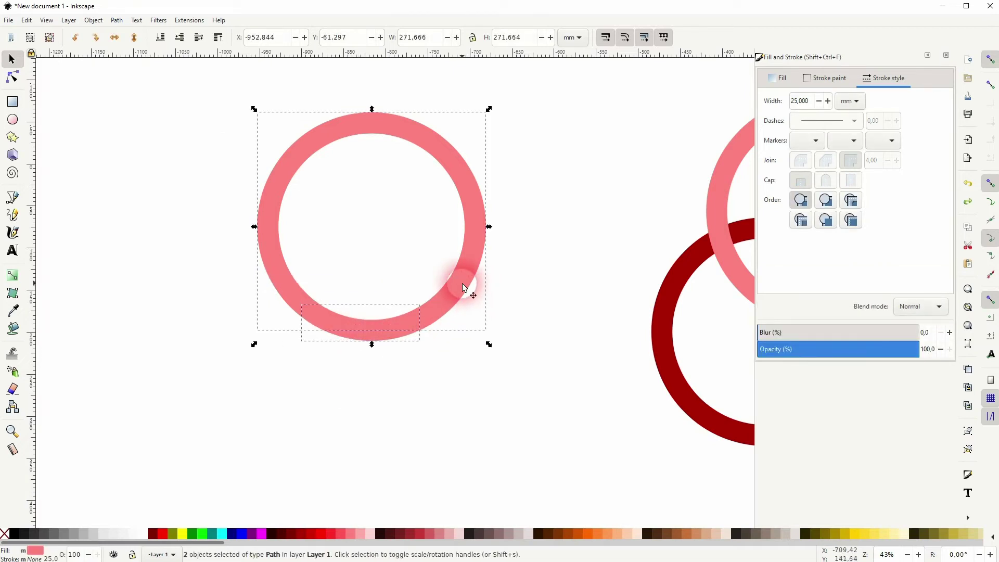
pyautogui.press('n')
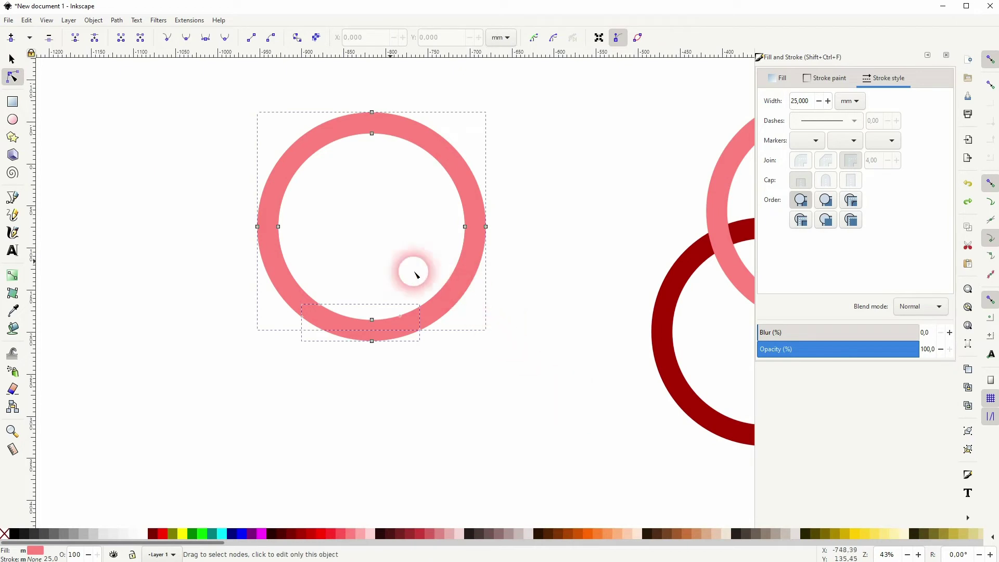
pyautogui.click(12, 59)
pyautogui.moveTo(464, 271); pyautogui.dragTo(556, 330)
pyautogui.click(439, 457)
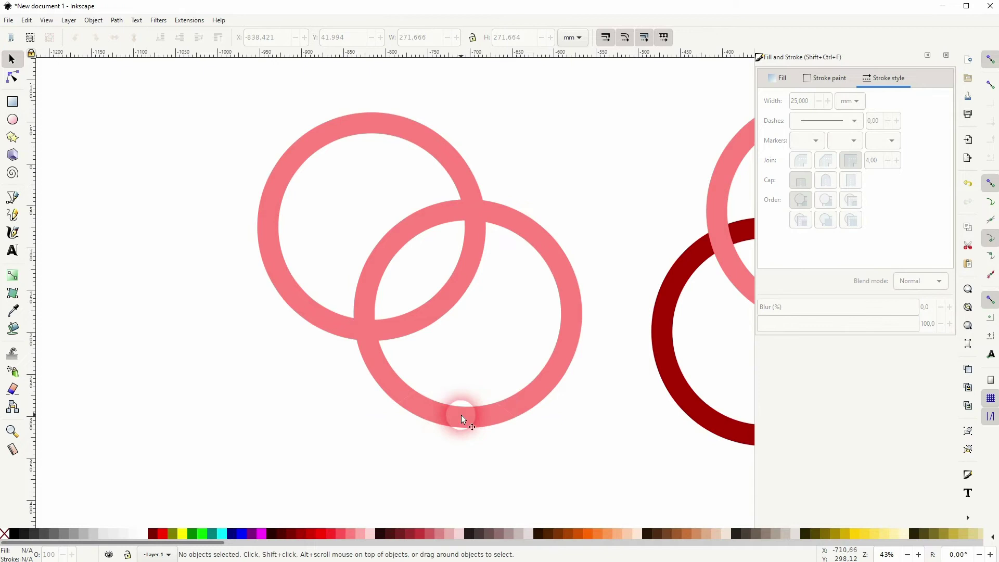
pyautogui.scroll(4, 417, 407)
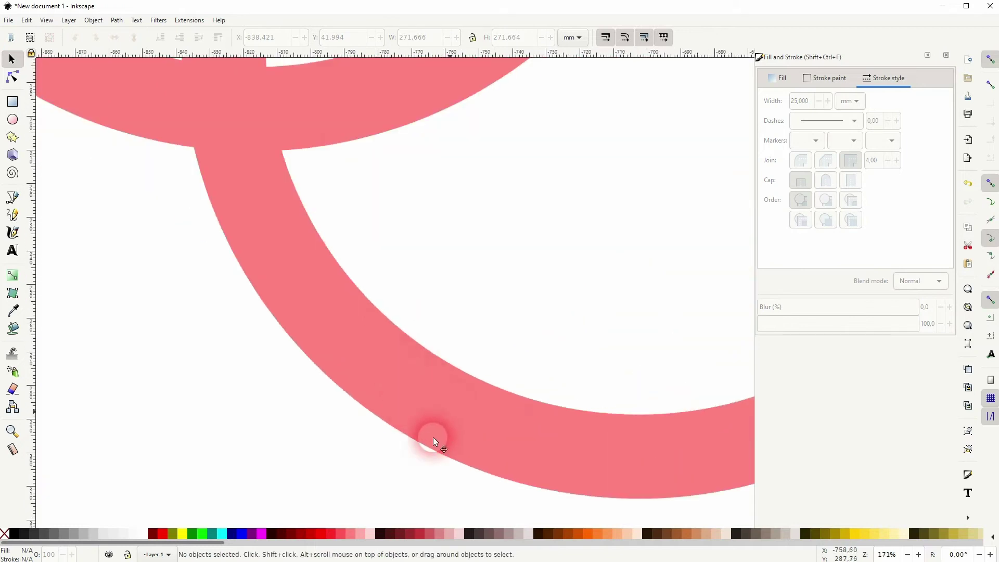
pyautogui.moveTo(447, 415); pyautogui.dragTo(401, 479)
pyautogui.hotkey('ctrl', 'z')
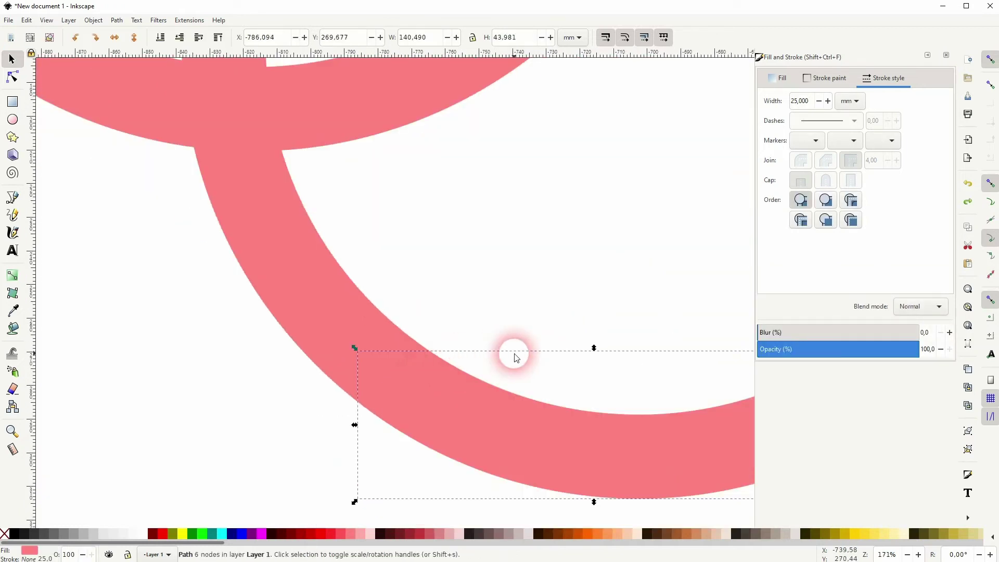
pyautogui.scroll(-10, 468, 338)
pyautogui.hscroll(10, 468, 338)
pyautogui.scroll(-2, 367, 183)
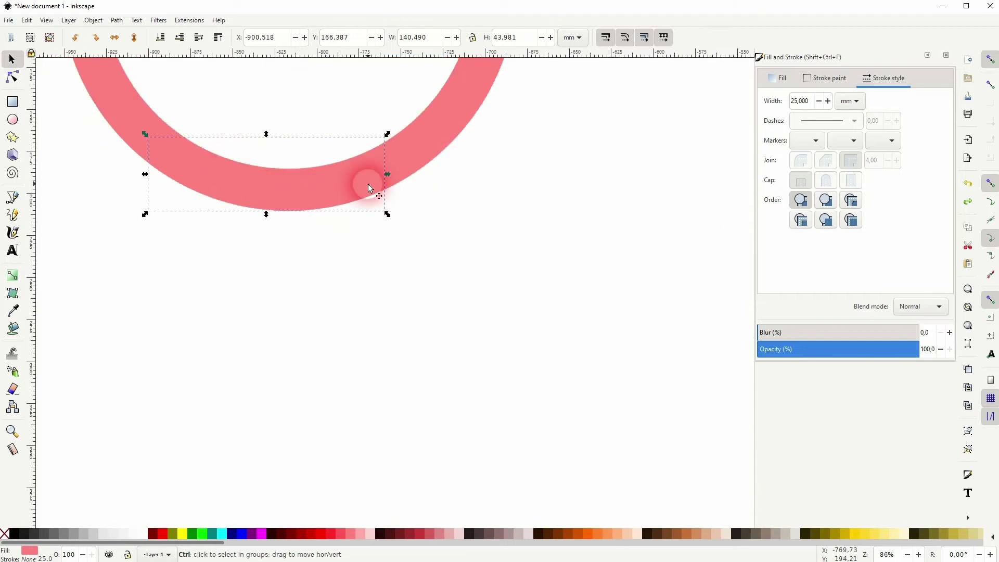
pyautogui.scroll(3, 373, 174)
pyautogui.press('Escape')
pyautogui.scroll(1, 464, 168)
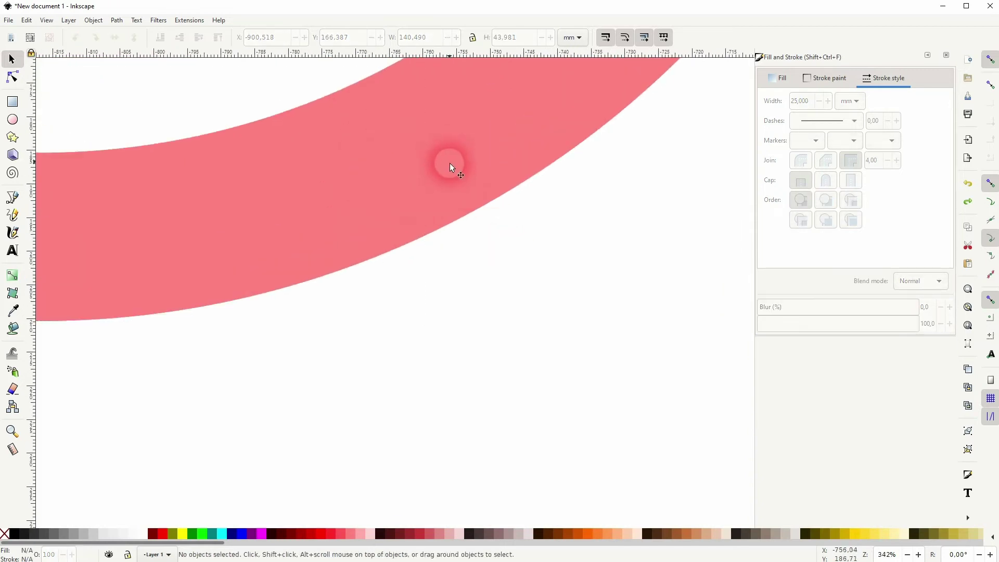
pyautogui.moveTo(299, 218); pyautogui.dragTo(305, 305)
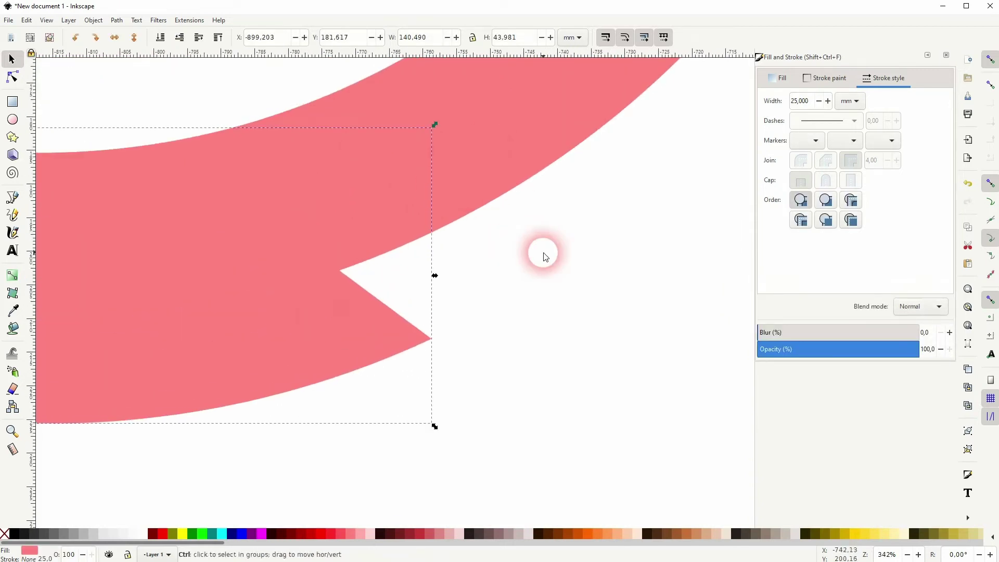
pyautogui.hotkey('ctrl', 'z')
pyautogui.scroll(-7, 539, 269)
# - Delete the spare pink test ring and bring the three rings to the centre
pyautogui.moveTo(334, 300); pyautogui.dragTo(611, 96)
pyautogui.press('Delete')
pyautogui.moveTo(635, 330); pyautogui.dragTo(277, 349)
# - Convert all three rings' outlines into filled shapes with Path > Stroke to Path
pyautogui.moveTo(232, 380); pyautogui.dragTo(586, 96)
pyautogui.click(116, 20)
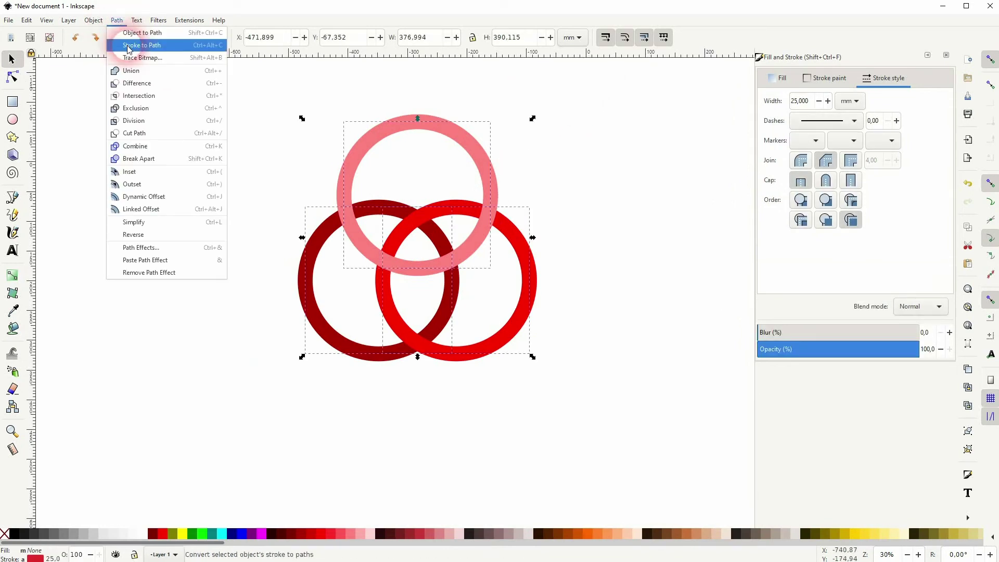
pyautogui.click(129, 46)
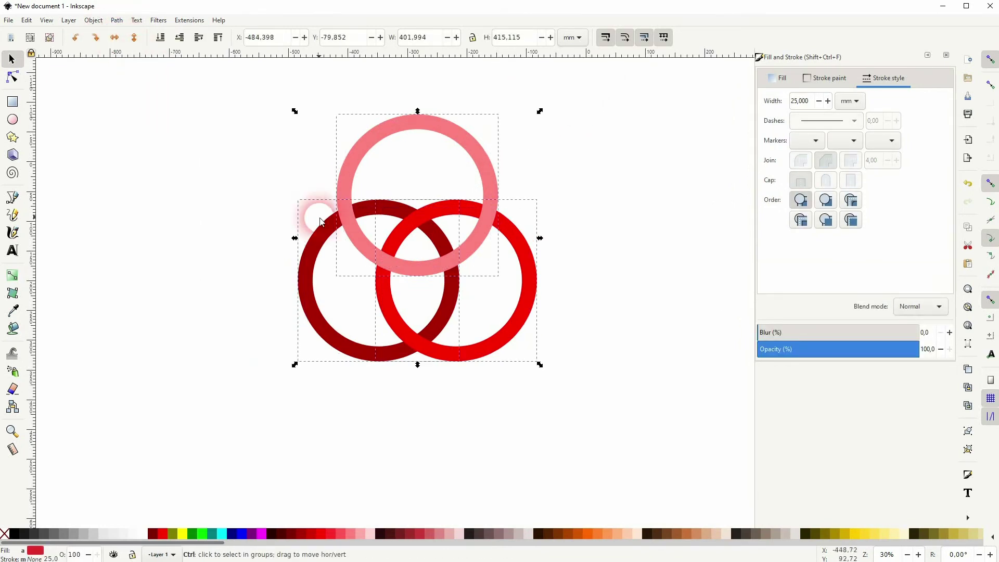
# - Duplicate and move the rings, undo the move, then select the dark red ring
pyautogui.hotkey('ctrl', 'd')
pyautogui.moveTo(490, 181); pyautogui.dragTo(701, 332)
pyautogui.hotkey('ctrl', 'z')
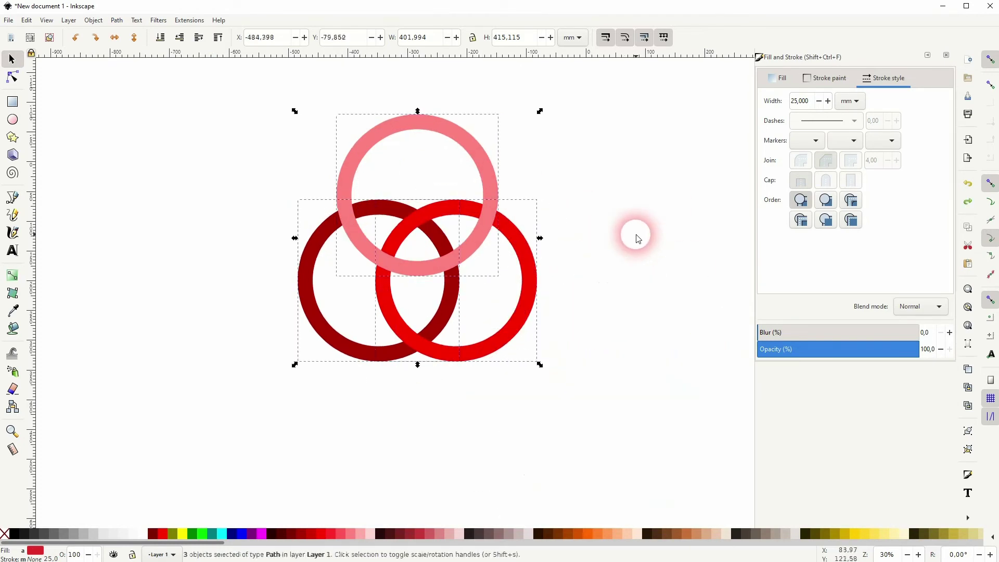
pyautogui.click(629, 256)
pyautogui.scroll(2, 349, 226)
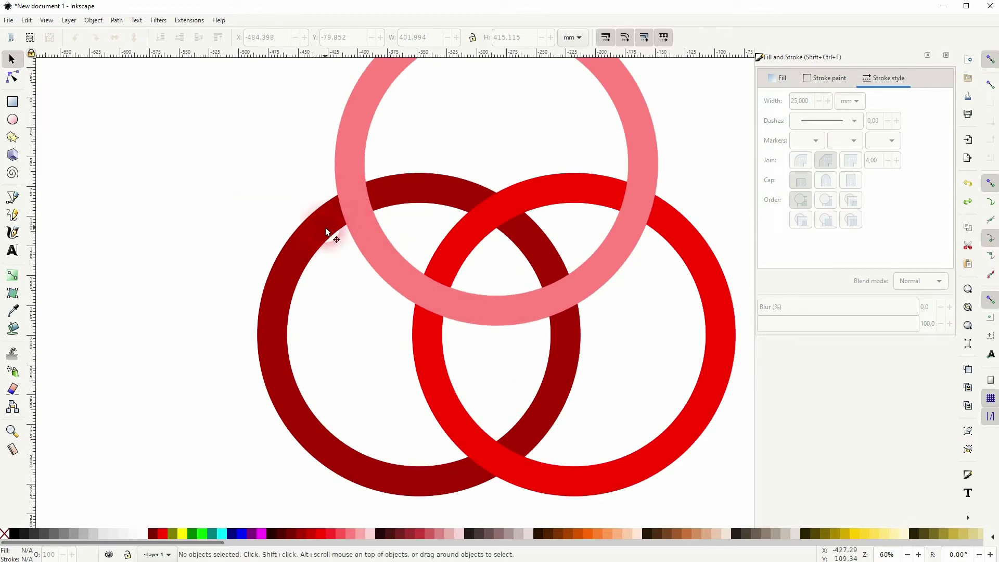
pyautogui.click(337, 229)
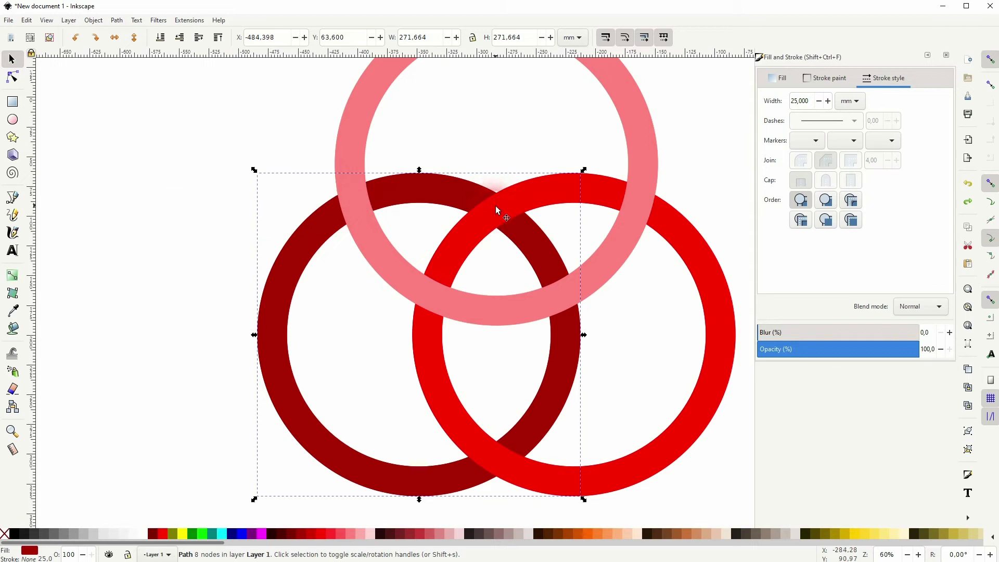
# - Draw a black-filled diamond over the upper crossing of the dark red and bright red rings
pyautogui.click(172, 230)
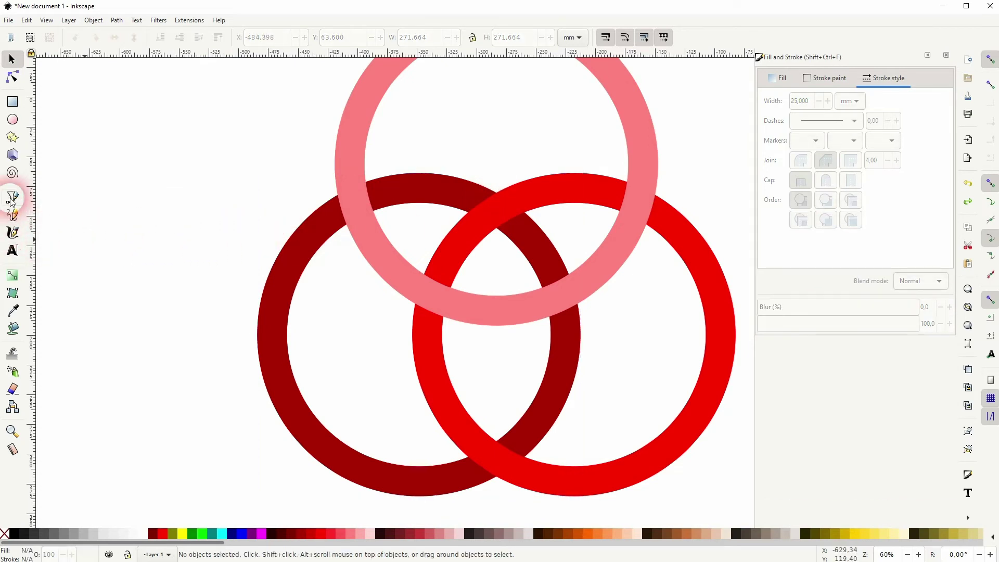
pyautogui.click(12, 197)
pyautogui.click(499, 169)
pyautogui.click(439, 226)
pyautogui.click(497, 261)
pyautogui.click(558, 224)
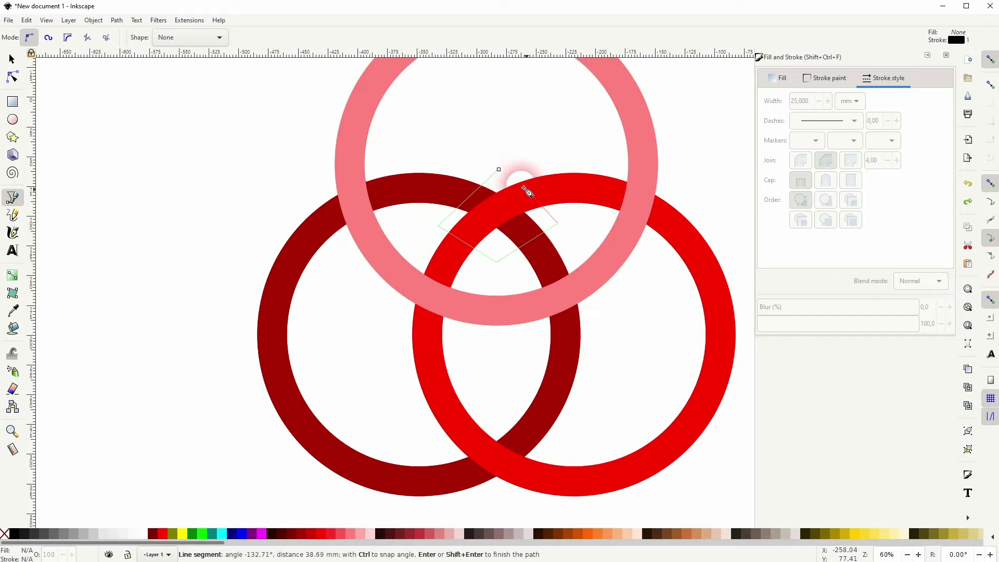
pyautogui.click(498, 169)
pyautogui.click(14, 533)
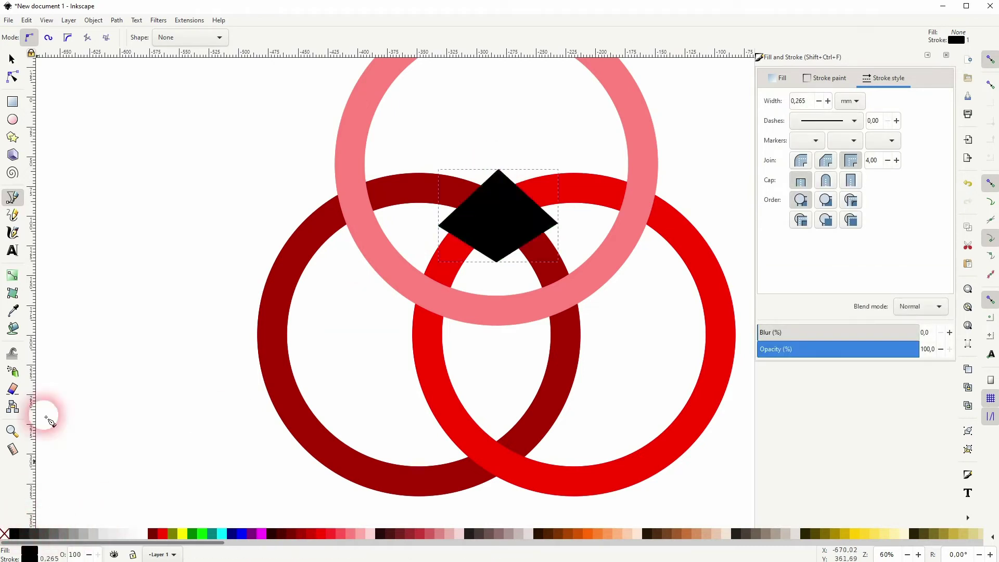
# - Divide the dark red ring with the diamond and raise its crossing piece above the bright red ring
pyautogui.click(12, 61)
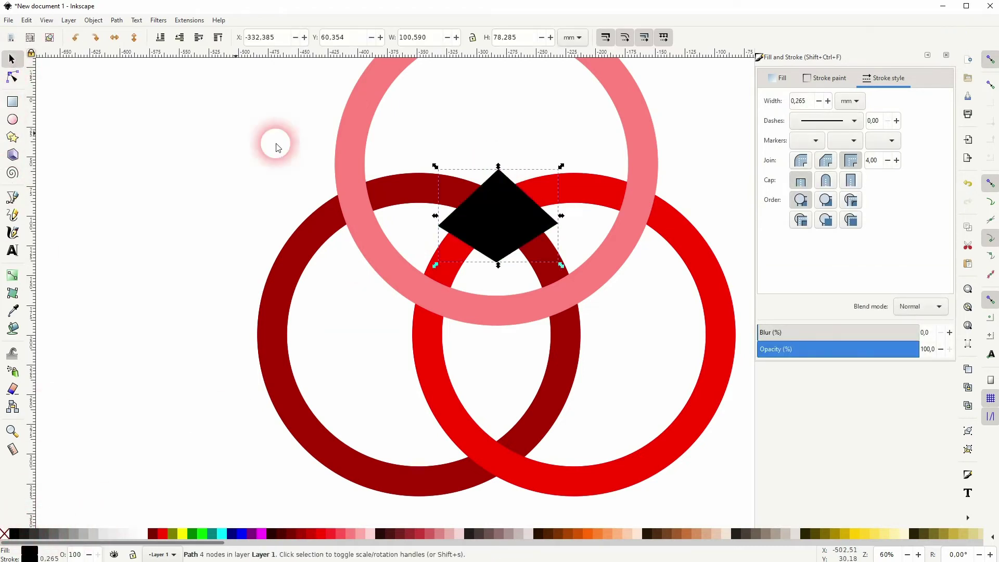
pyautogui.keyDown('shift'); pyautogui.click(418, 193); pyautogui.keyUp('shift')
pyautogui.click(117, 20)
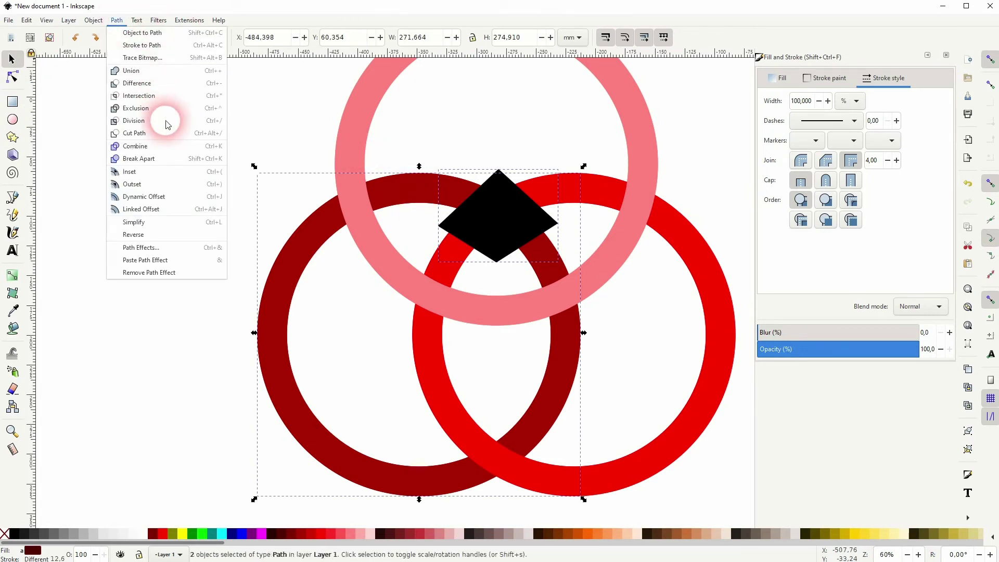
pyautogui.click(161, 119)
pyautogui.click(503, 255)
pyautogui.click(517, 231)
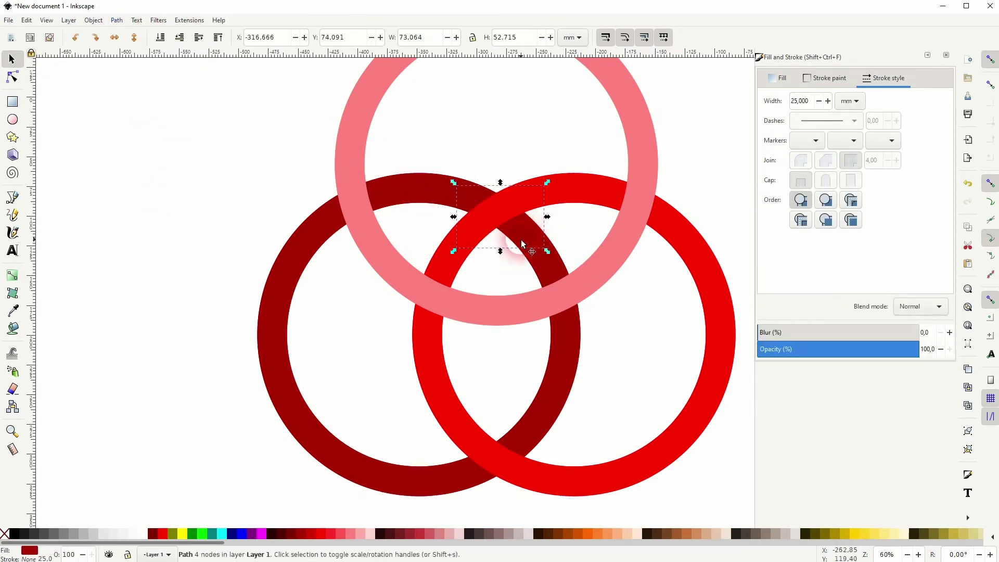
pyautogui.click(218, 37)
pyautogui.click(176, 228)
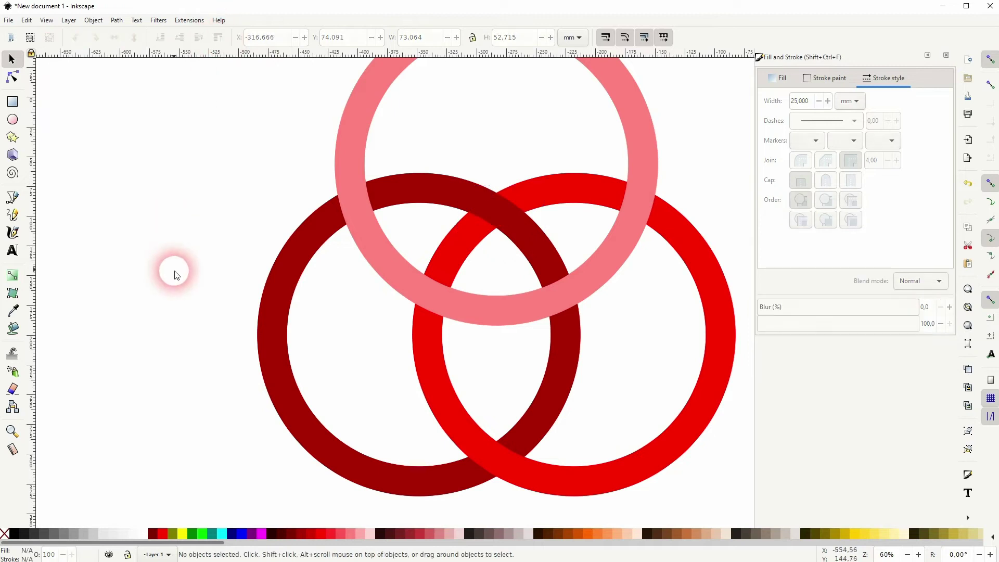
# - Draw a black-filled diamond over the lower crossing of the dark red and bright red rings
pyautogui.scroll(4, 541, 224)
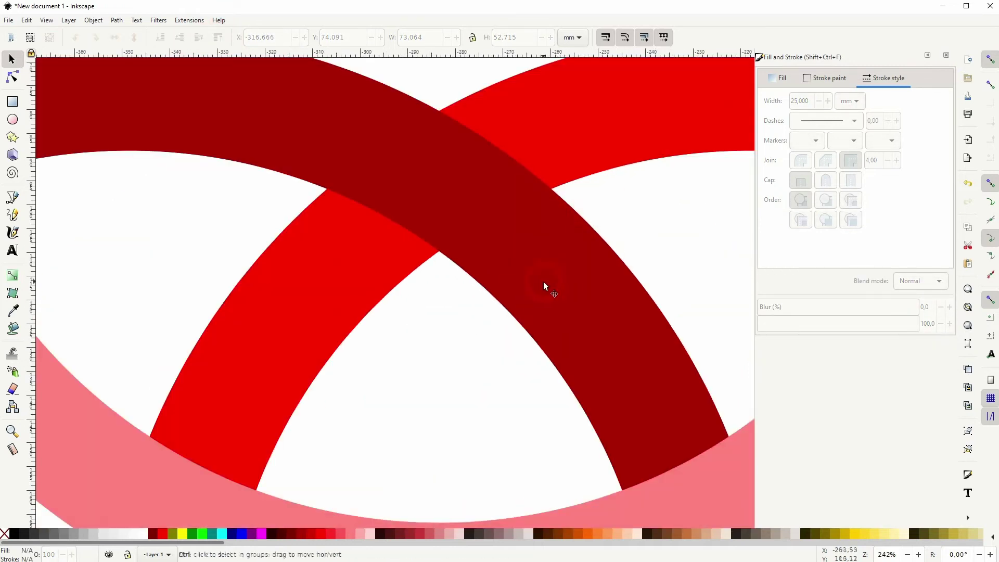
pyautogui.scroll(-2, 536, 284)
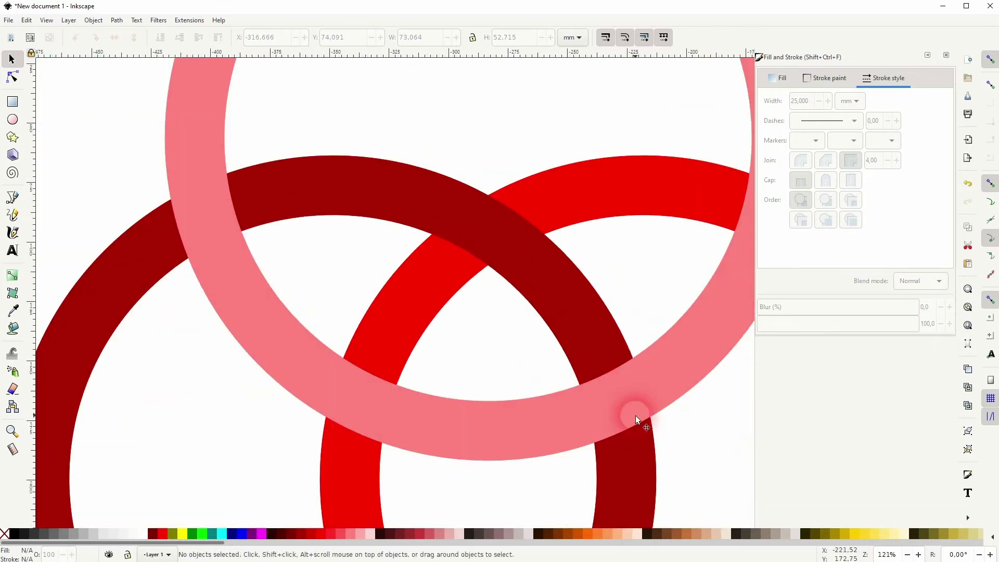
pyautogui.scroll(-2, 636, 415)
pyautogui.scroll(-5, 579, 330)
pyautogui.hscroll(2, 580, 329)
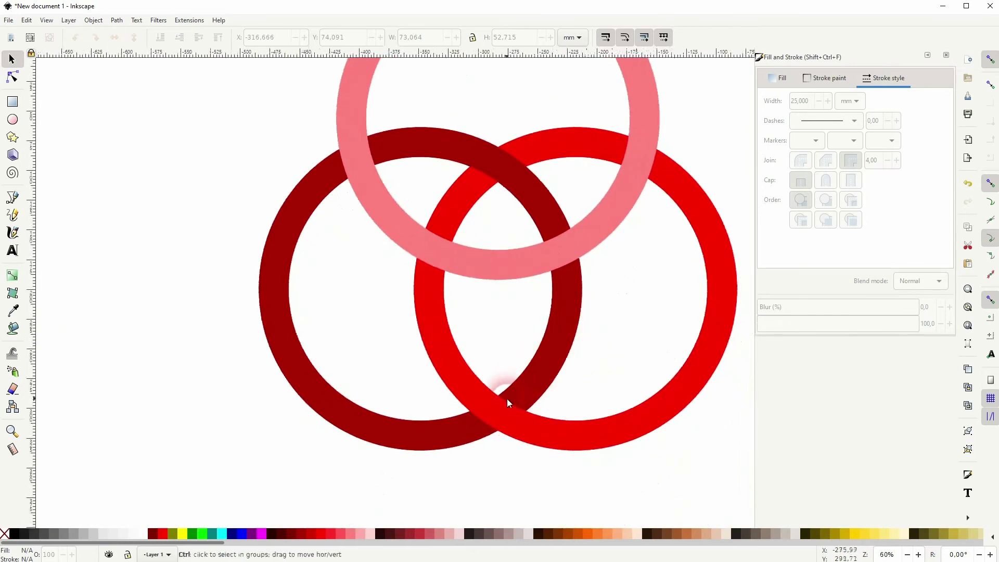
pyautogui.scroll(1, 504, 402)
pyautogui.click(12, 197)
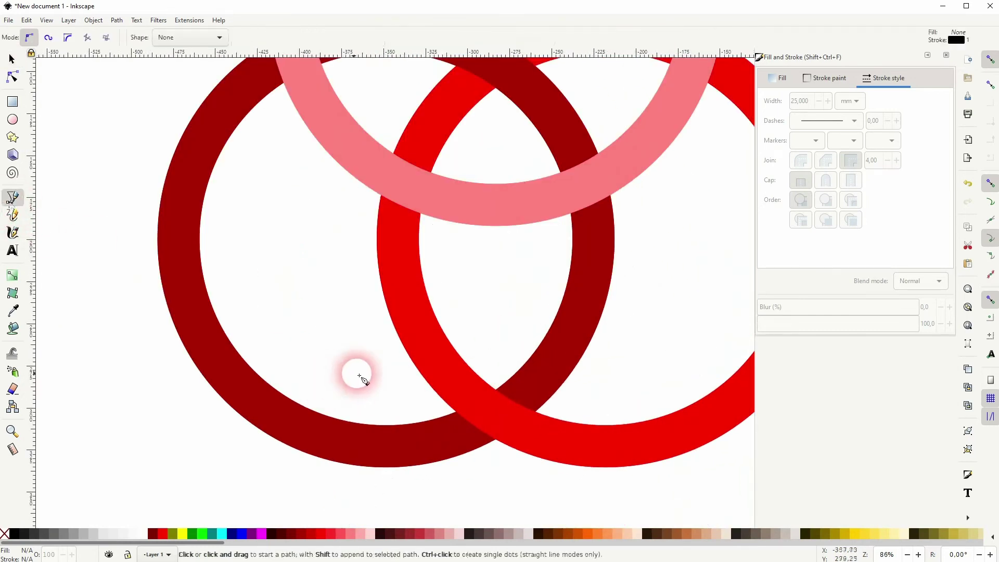
pyautogui.click(400, 417)
pyautogui.click(483, 471)
pyautogui.click(604, 380)
pyautogui.click(492, 331)
pyautogui.click(401, 416)
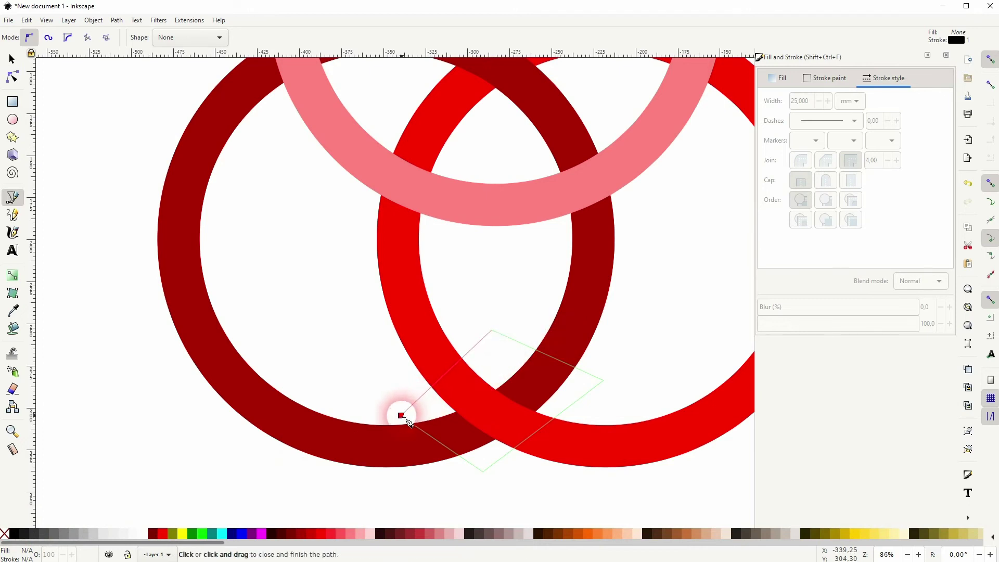
pyautogui.click(402, 416)
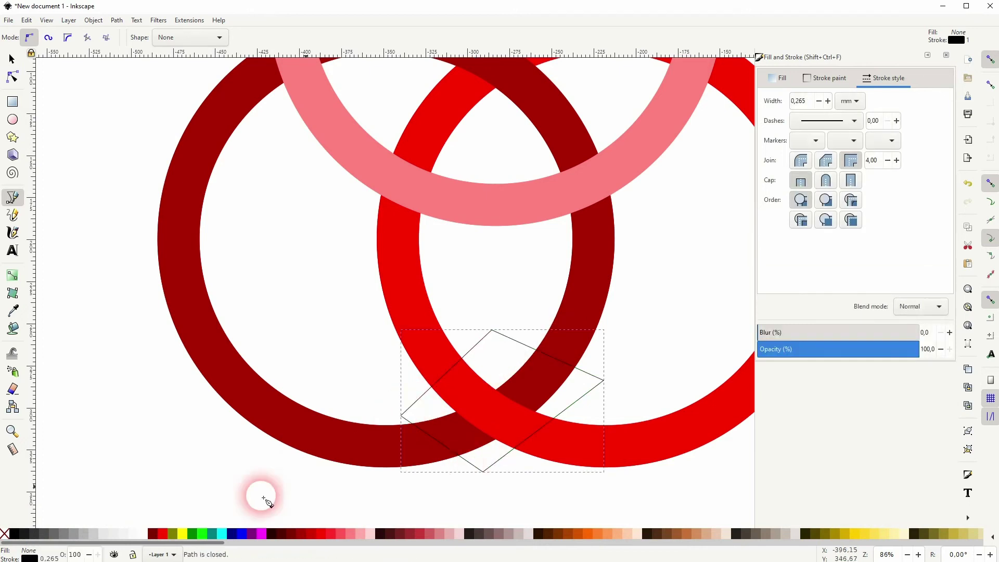
pyautogui.click(13, 533)
# - Split the dark red ring with the diamond using Path > Cut Path and select the cut piece
pyautogui.click(12, 59)
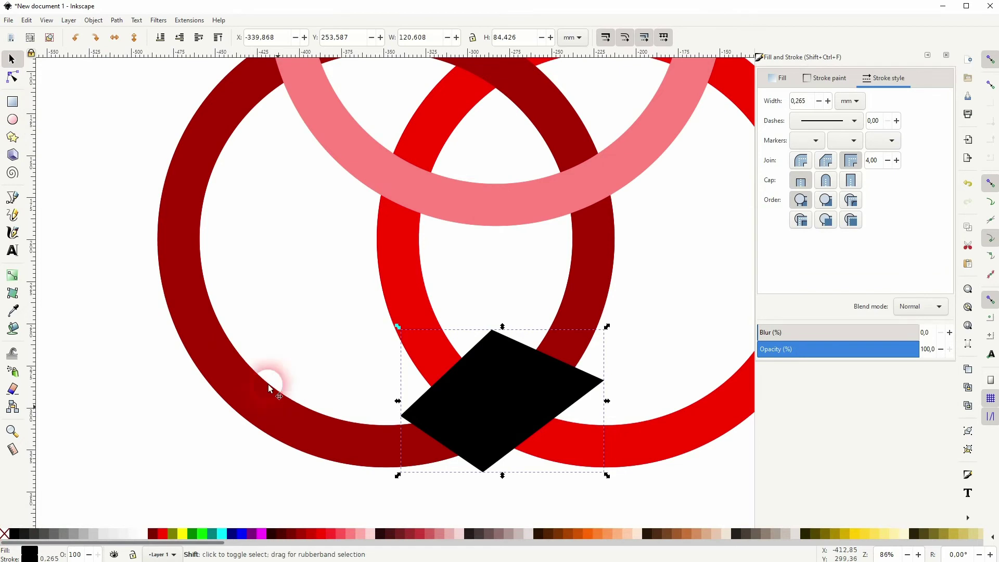
pyautogui.keyDown('shift'); pyautogui.click(221, 275); pyautogui.keyUp('shift')
pyautogui.click(118, 20)
pyautogui.click(134, 129)
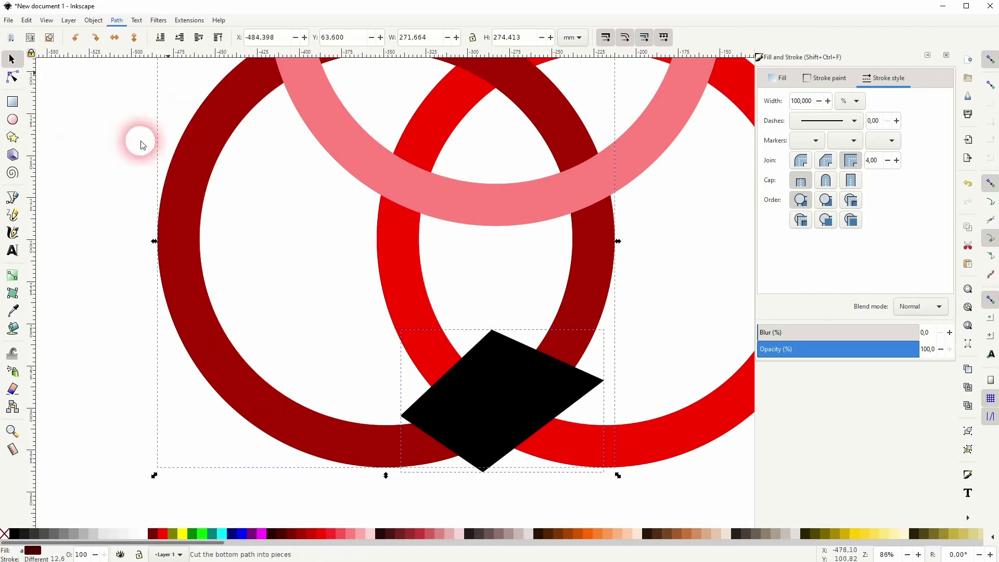
pyautogui.click(499, 486)
pyautogui.click(467, 439)
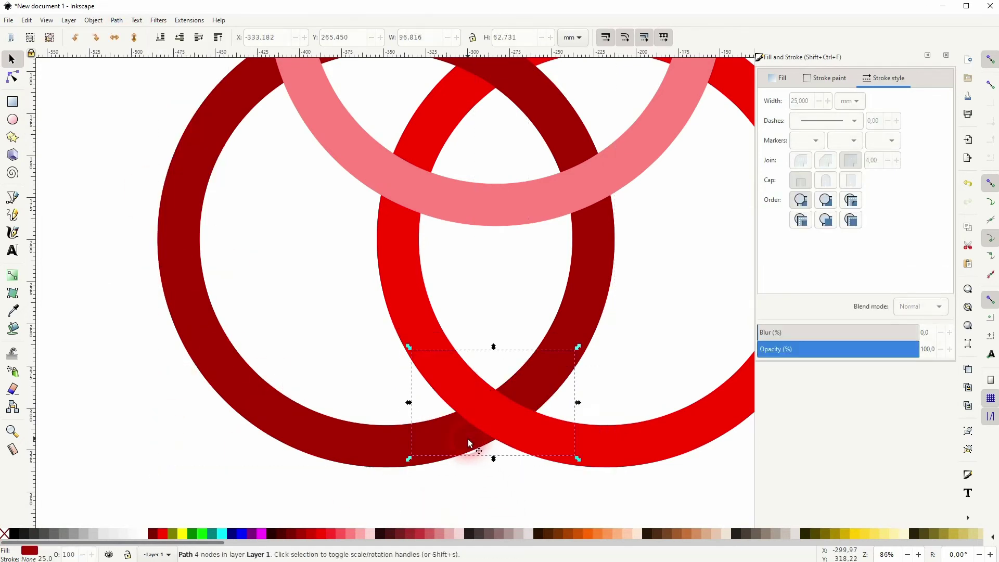
pyautogui.click(241, 346)
pyautogui.scroll(-1, 521, 238)
pyautogui.scroll(-1, 521, 239)
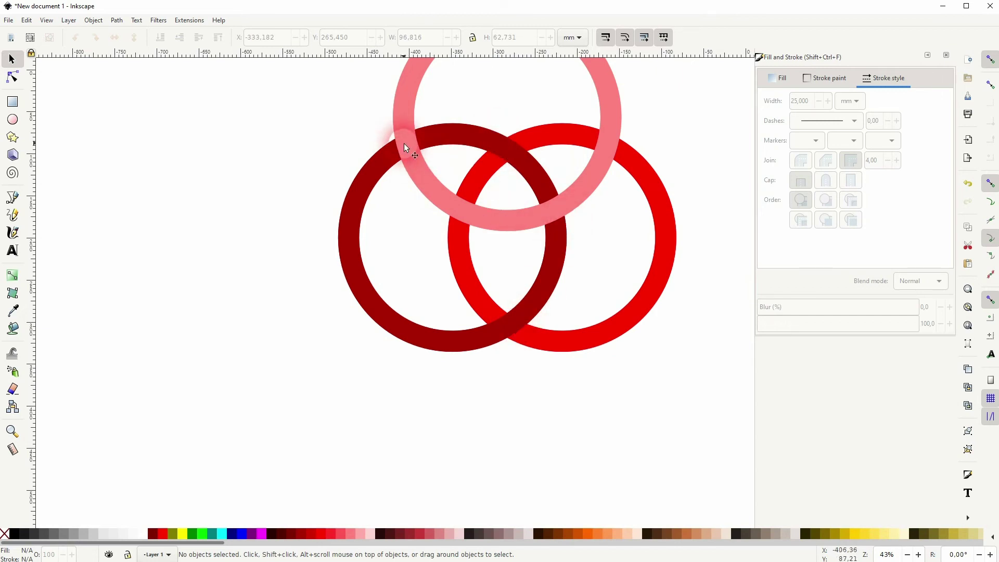
# - Draw a black-filled cutting shape over the pink and dark red rings' upper-left crossing
pyautogui.click(13, 197)
pyautogui.click(452, 167)
pyautogui.click(419, 221)
pyautogui.click(501, 246)
pyautogui.click(495, 199)
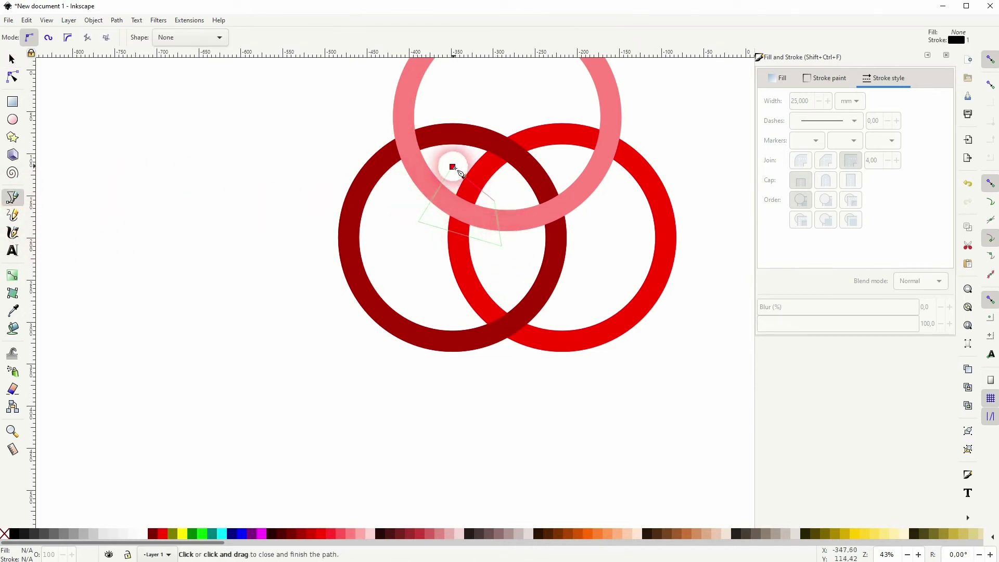
pyautogui.click(453, 167)
pyautogui.click(15, 535)
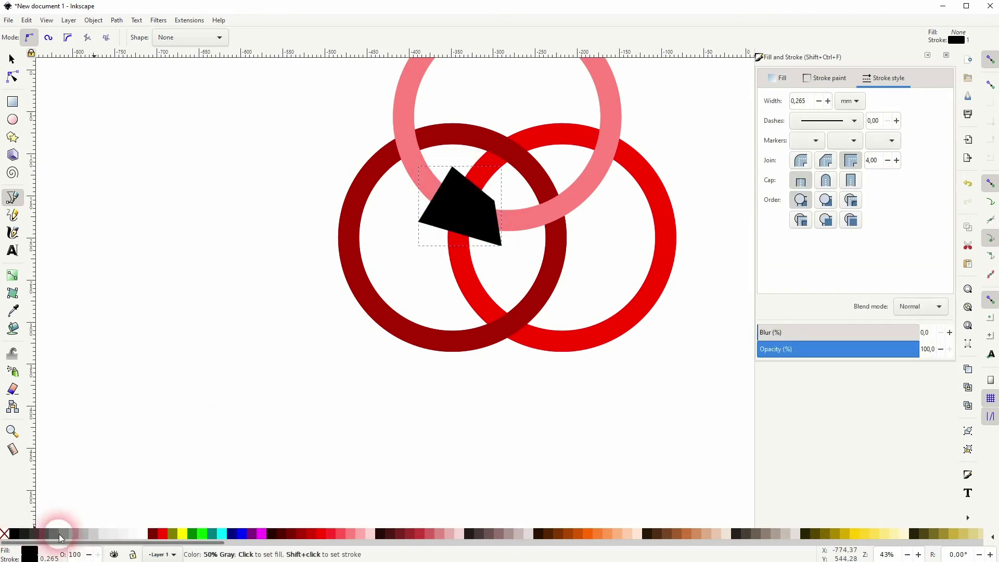
# - Divide the pink ring with the shape and send the cut pink piece to the bottom
pyautogui.click(11, 61)
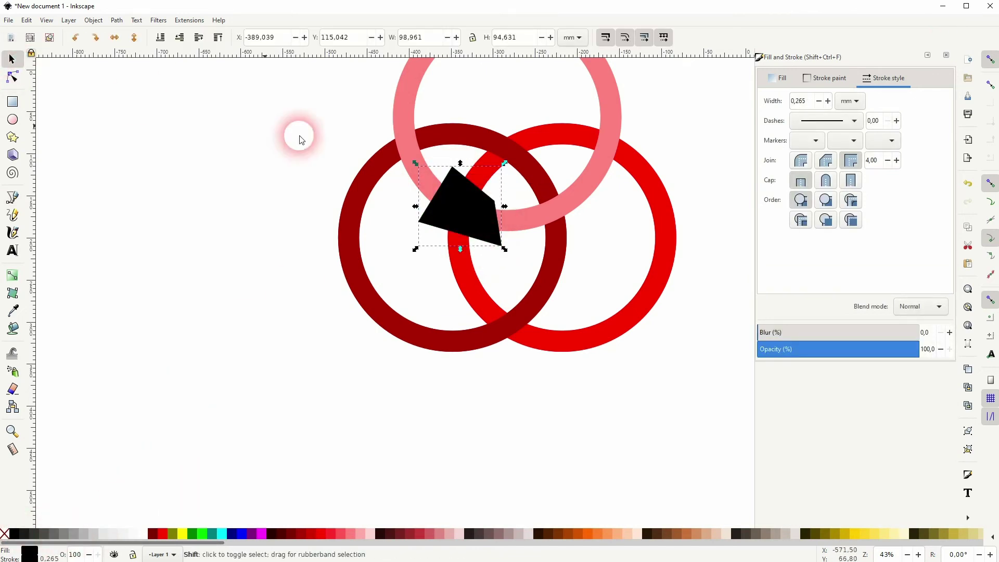
pyautogui.keyDown('shift'); pyautogui.click(401, 134); pyautogui.keyUp('shift')
pyautogui.click(117, 20)
pyautogui.click(156, 118)
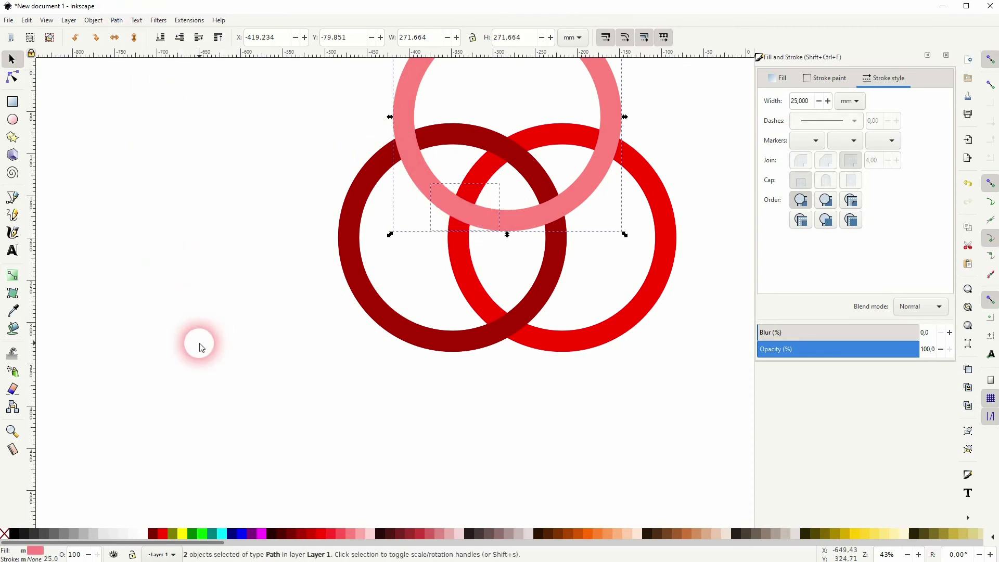
pyautogui.click(451, 232)
pyautogui.click(464, 214)
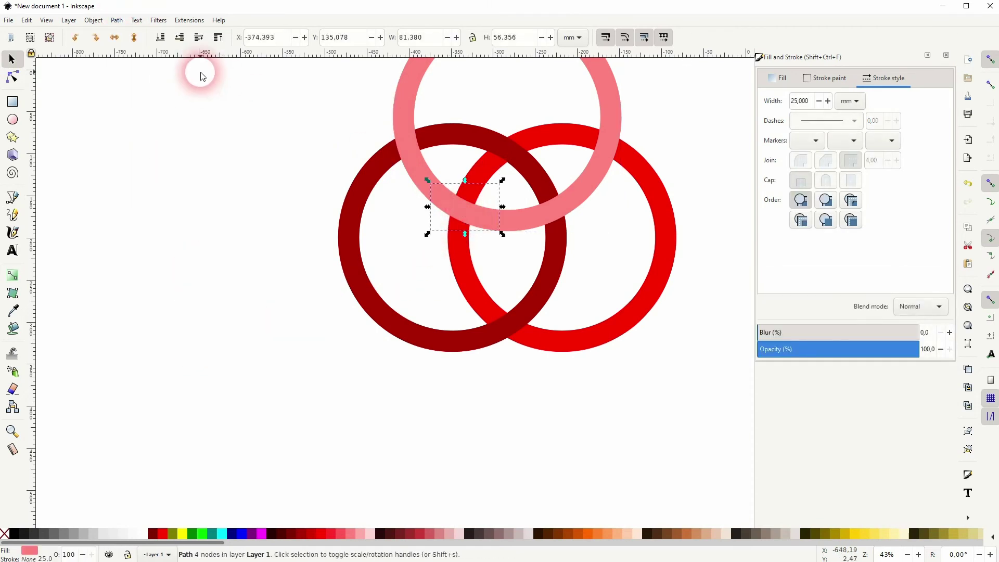
pyautogui.click(160, 40)
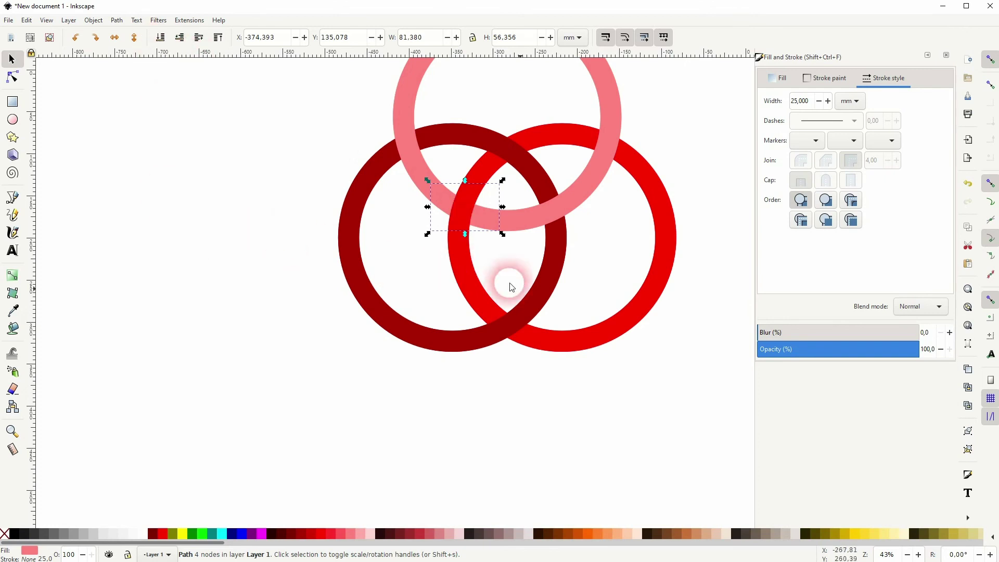
pyautogui.click(629, 415)
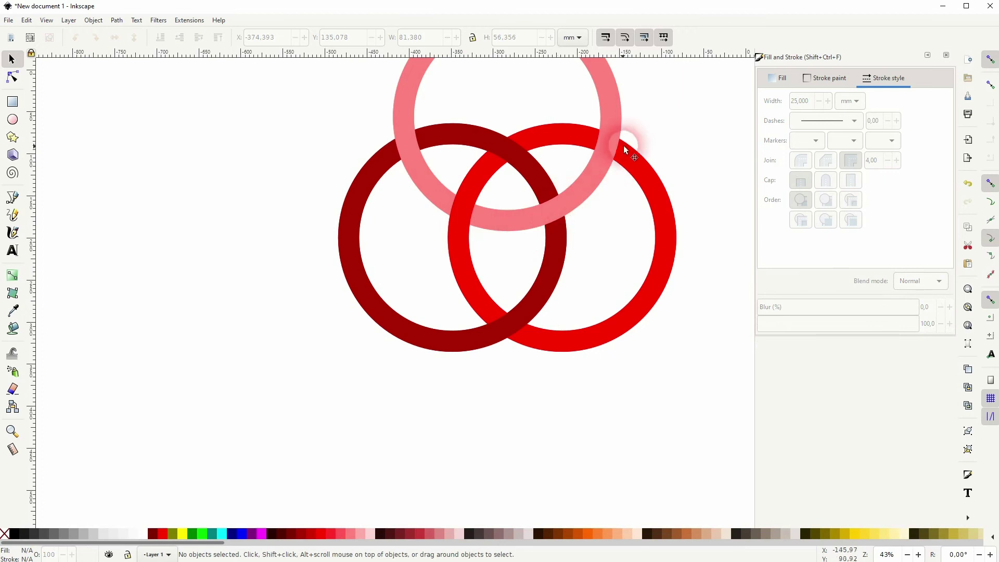
# - Draw a black-filled cutting shape over the pink and bright red rings' right-hand crossing
pyautogui.click(13, 198)
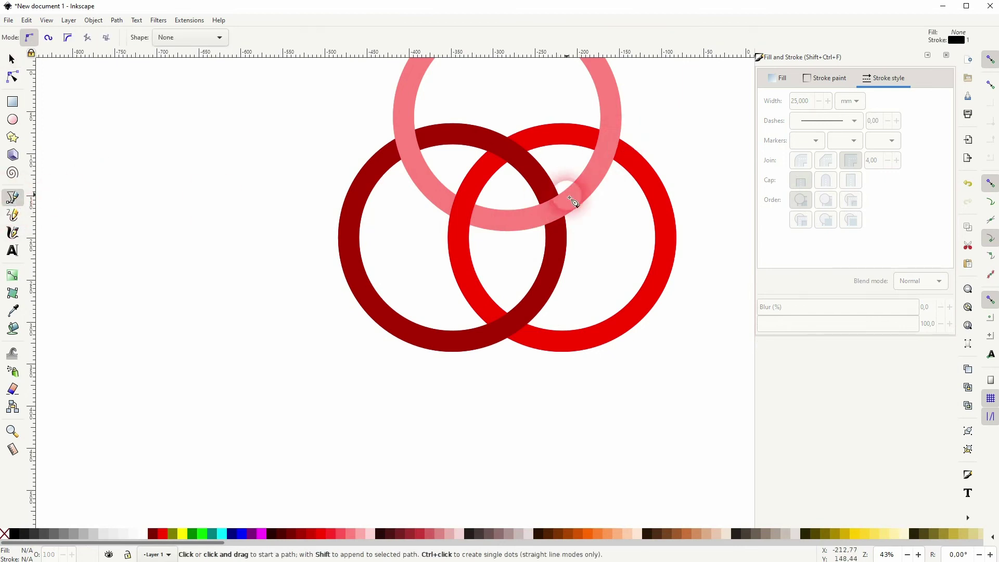
pyautogui.click(621, 188)
pyautogui.click(585, 161)
pyautogui.click(585, 102)
pyautogui.click(658, 126)
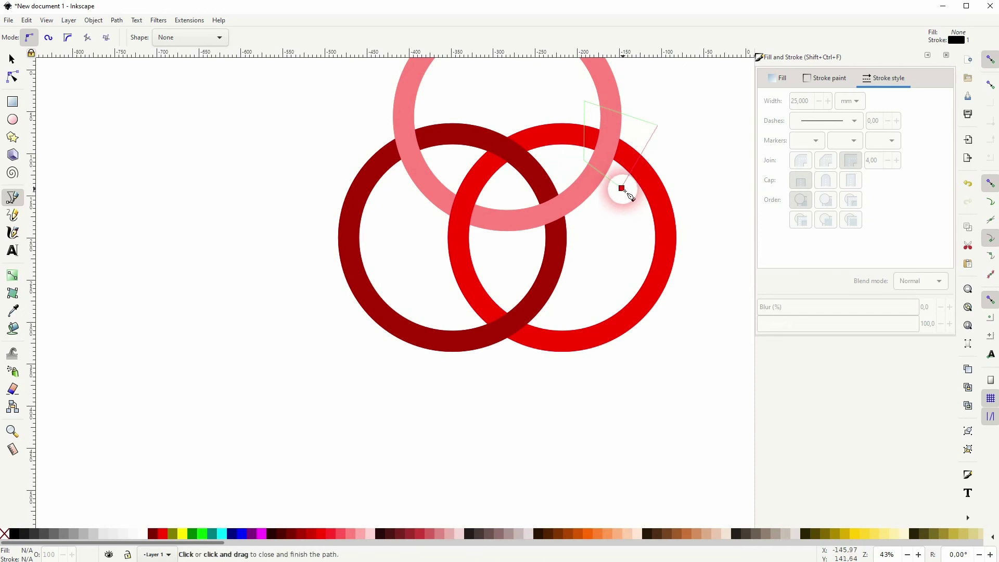
pyautogui.click(623, 190)
pyautogui.click(12, 59)
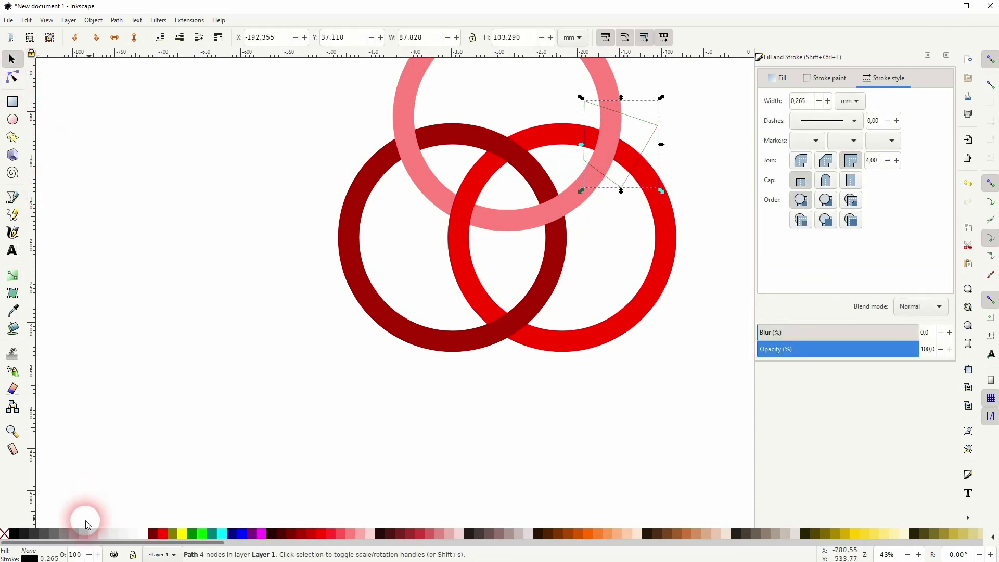
pyautogui.click(14, 534)
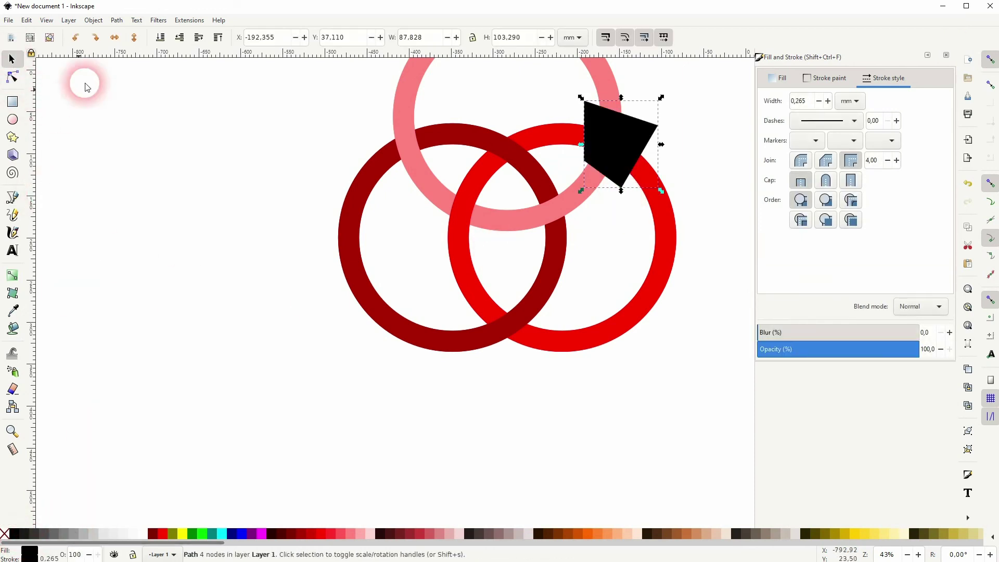
# - Cut the pink ring with the shape and lower the cut pink piece to the bottom
pyautogui.keyDown('shift'); pyautogui.click(664, 225); pyautogui.keyUp('shift')
pyautogui.click(675, 177)
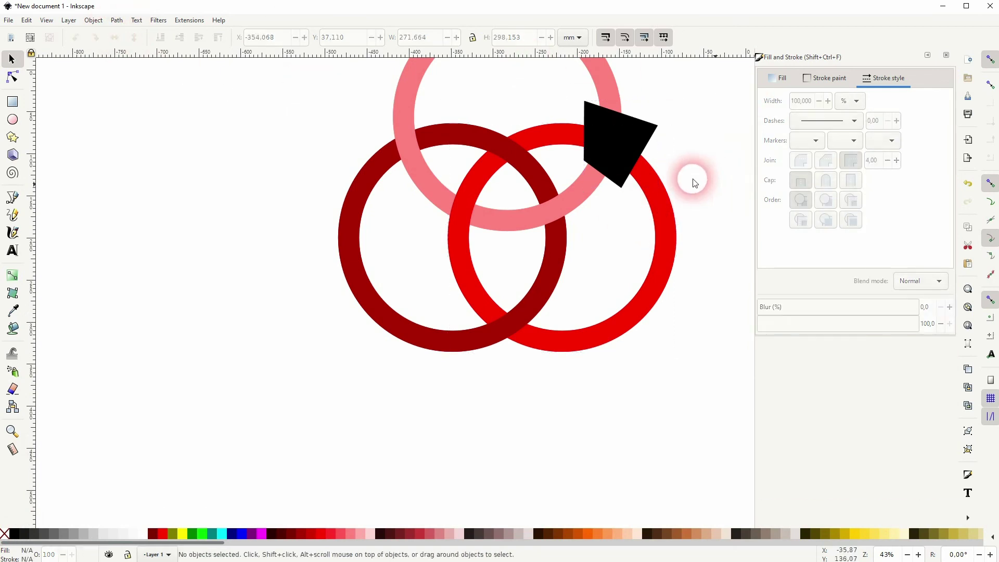
pyautogui.click(633, 154)
pyautogui.keyDown('shift'); pyautogui.click(603, 76); pyautogui.keyUp('shift')
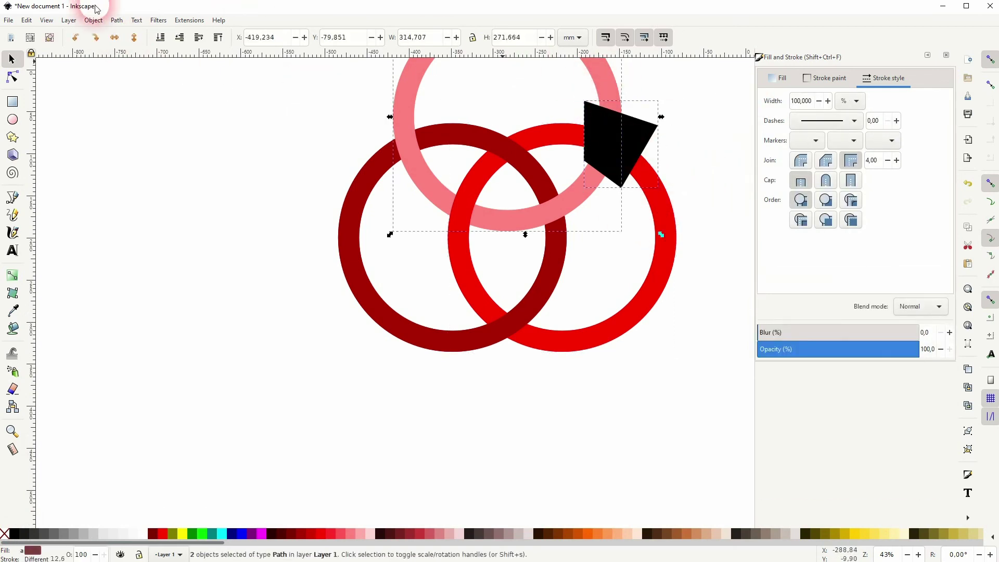
pyautogui.click(117, 20)
pyautogui.click(239, 186)
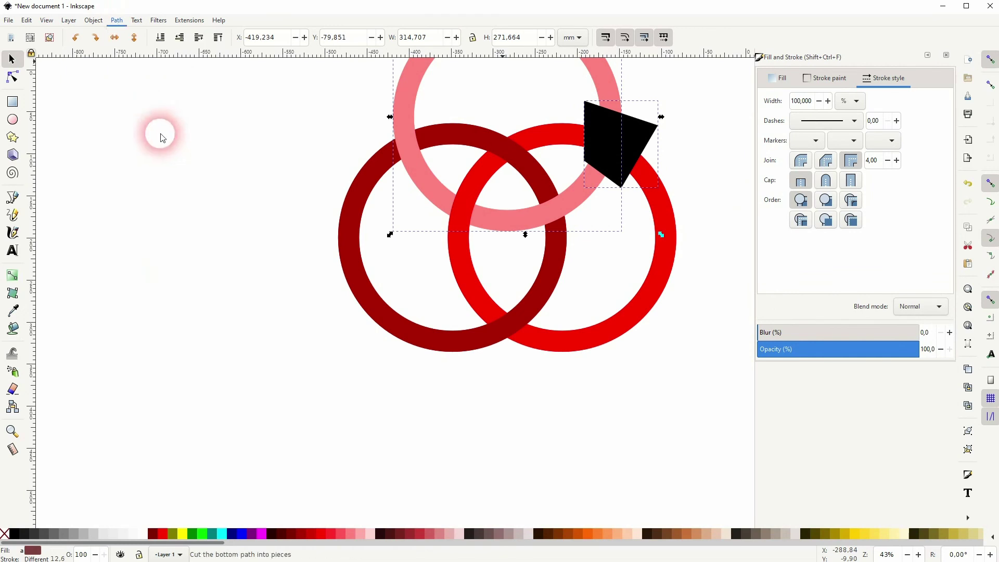
pyautogui.click(699, 147)
pyautogui.click(606, 142)
pyautogui.click(196, 41)
pyautogui.click(160, 37)
pyautogui.click(385, 298)
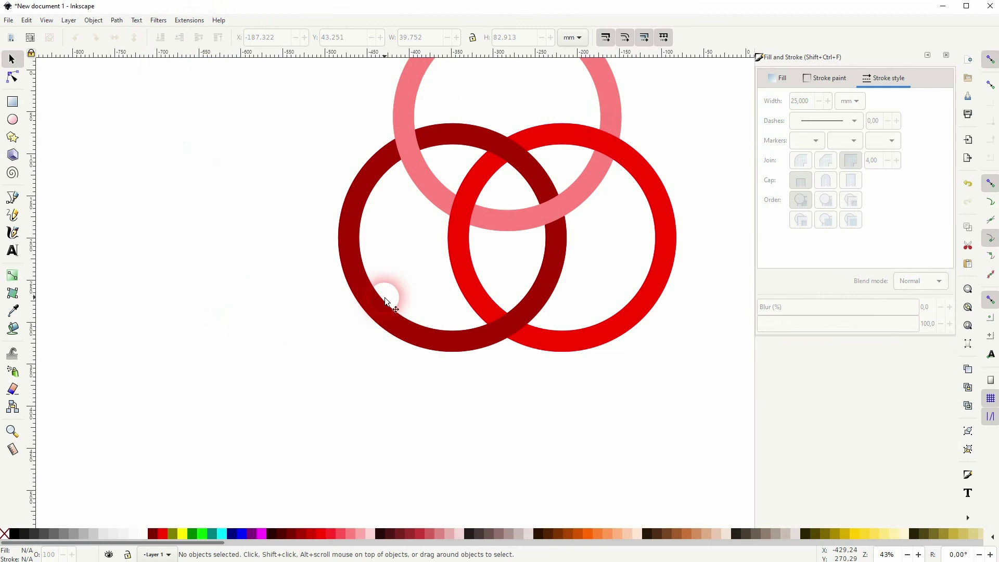
# - Group all ring pieces with Ctrl+G and shrink the group to about 340 by 351 mm
pyautogui.scroll(2, 648, 168)
pyautogui.hscroll(2, 647, 167)
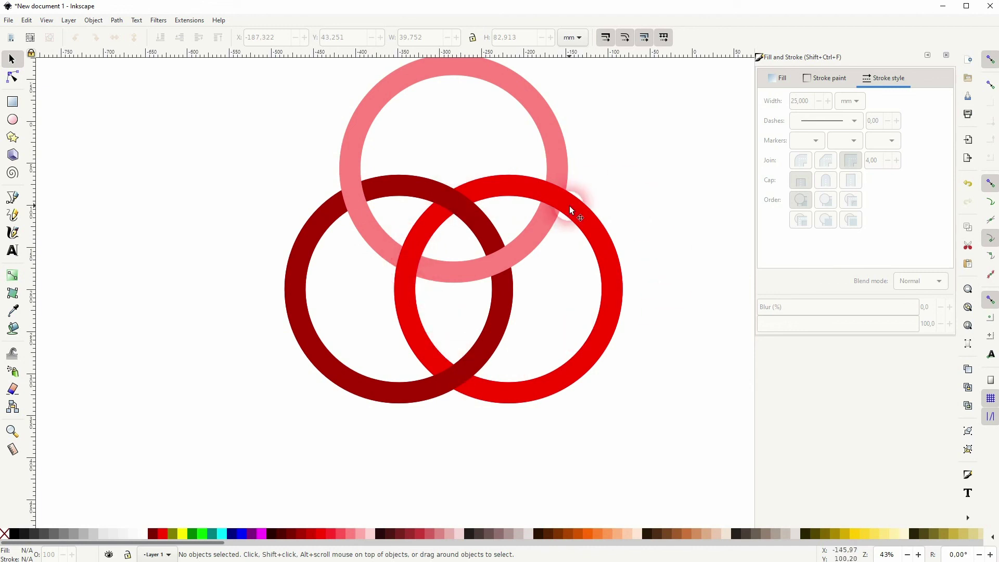
pyautogui.scroll(3, 403, 364)
pyautogui.hscroll(3, 404, 364)
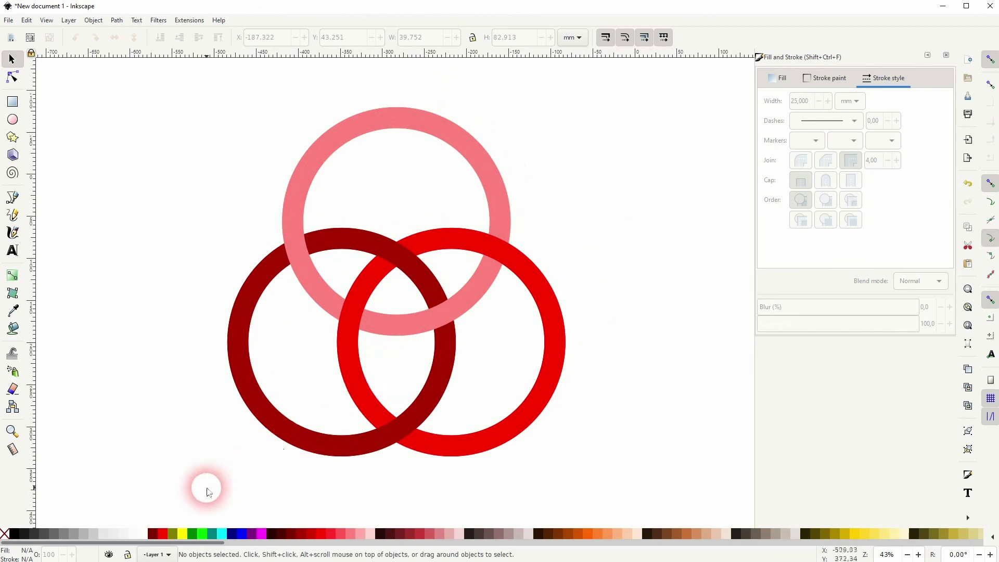
pyautogui.moveTo(177, 487); pyautogui.dragTo(601, 85)
pyautogui.hotkey('ctrl', 'g')
pyautogui.moveTo(568, 282); pyautogui.dragTo(519, 290)
pyautogui.click(574, 307)
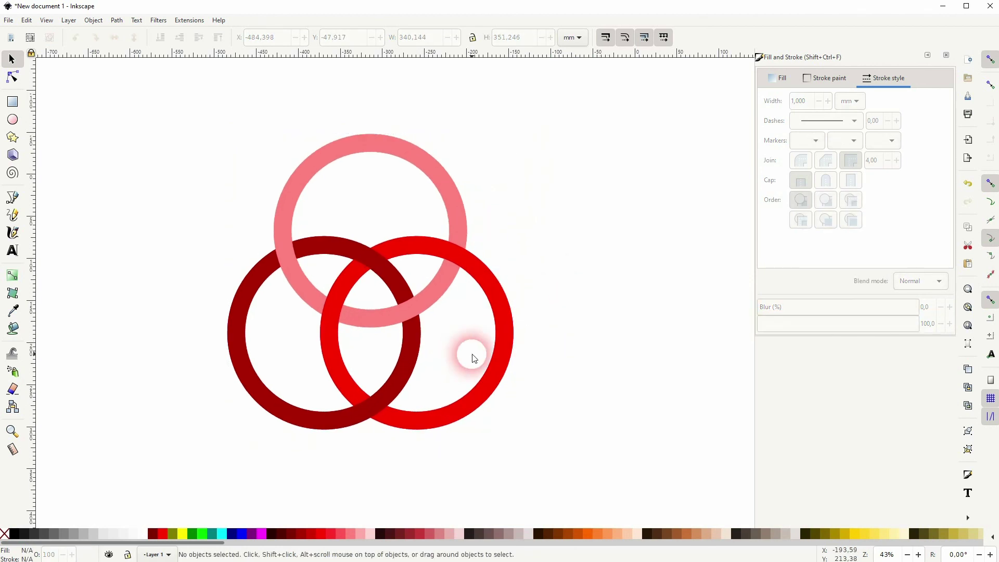